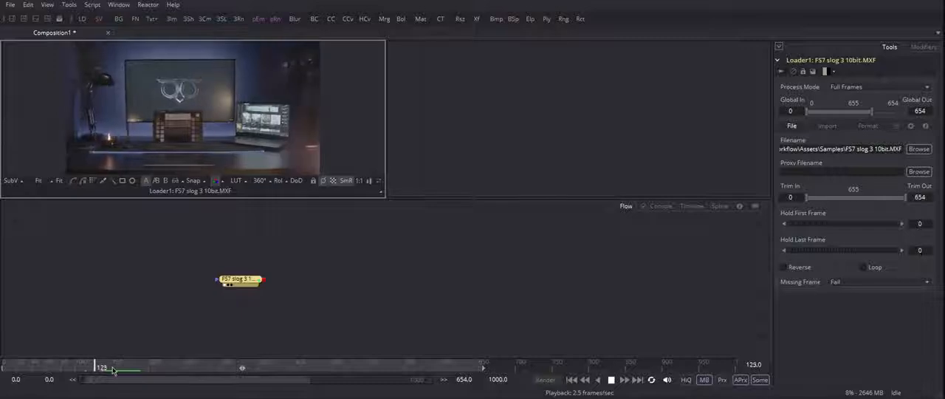
- Set the render range to frames 100 through 200 and play back that part of the clip
{"action": "double_click", "coordinate": [46, 378]}
{"action": "type", "text": "100"}
{"action": "key", "text": "Return"}
{"action": "left_click_drag", "start_coordinate": [165, 366], "coordinate": [148, 367]}
{"action": "left_click", "coordinate": [181, 340]}
{"action": "double_click", "coordinate": [464, 379]}
{"action": "type", "text": "200"}
{"action": "left_click", "coordinate": [181, 323]}
{"action": "key", "text": "space"}
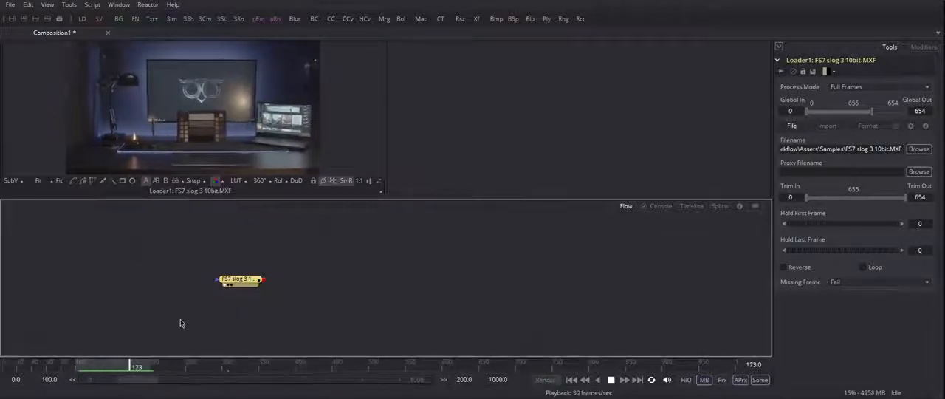
{"action": "key", "text": "space"}
- Enlarge the viewer area, reposition the footage loader node in the flow, and show its tile picture
{"action": "left_click_drag", "start_coordinate": [387, 198], "coordinate": [386, 254]}
{"action": "left_click_drag", "start_coordinate": [241, 333], "coordinate": [159, 287]}
{"action": "right_click", "coordinate": [225, 284]}
{"action": "right_click", "coordinate": [162, 287]}
{"action": "mouse_move", "coordinate": [256, 129]}
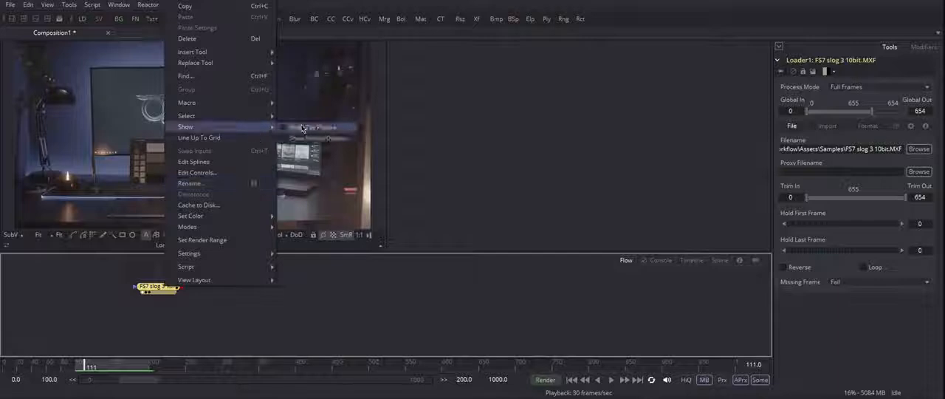
{"action": "left_click", "coordinate": [314, 127]}
- Add an OCIO Colorspace node after the loader and display it in the second viewer, fitted to the frame
{"action": "left_click", "coordinate": [209, 298]}
{"action": "key", "text": "shift+space"}
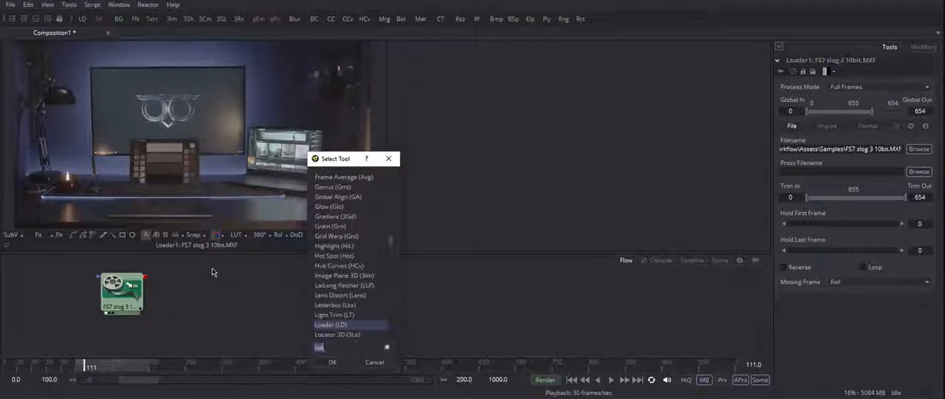
{"action": "type", "text": "OCI"}
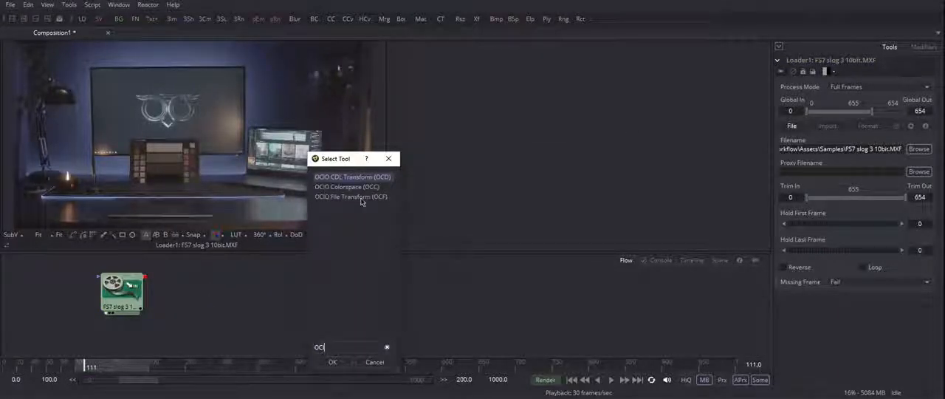
{"action": "double_click", "coordinate": [347, 187]}
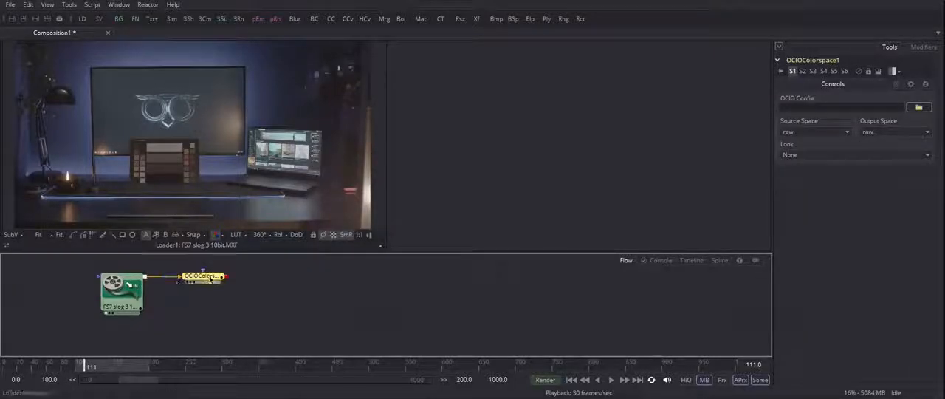
{"action": "key", "text": "2"}
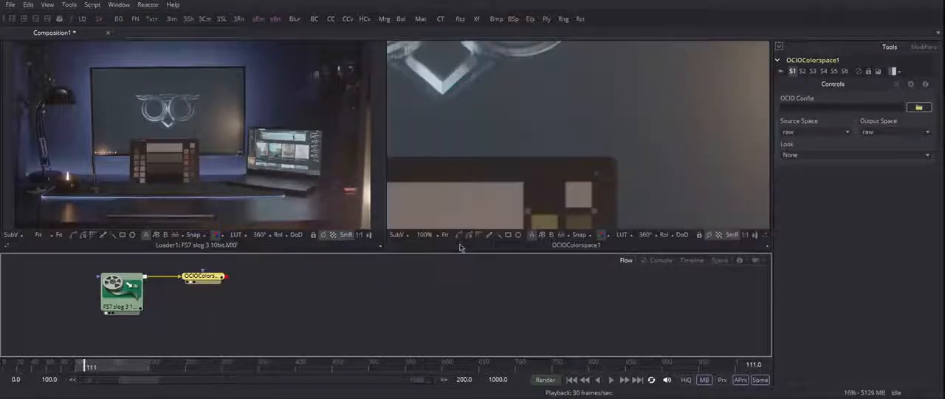
{"action": "left_click", "coordinate": [234, 339]}
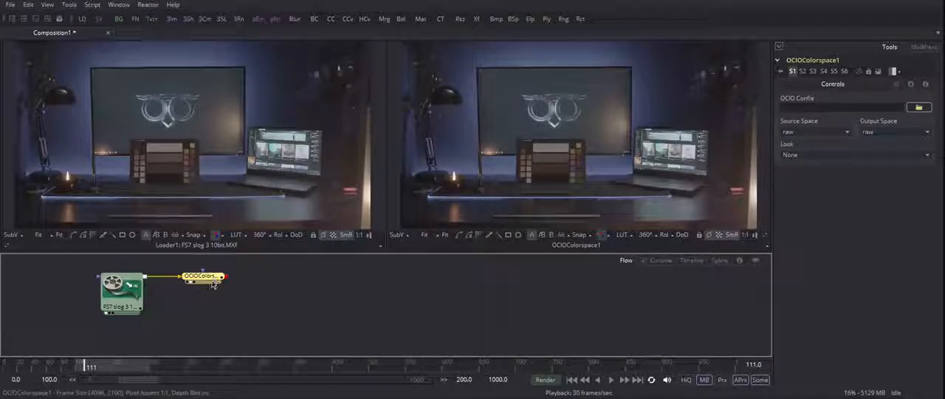
- Load config.ocio from the aces_1.0.3 folder of OpenColorIO-Configs-master as the node's OCIO config
{"action": "left_click", "coordinate": [805, 107]}
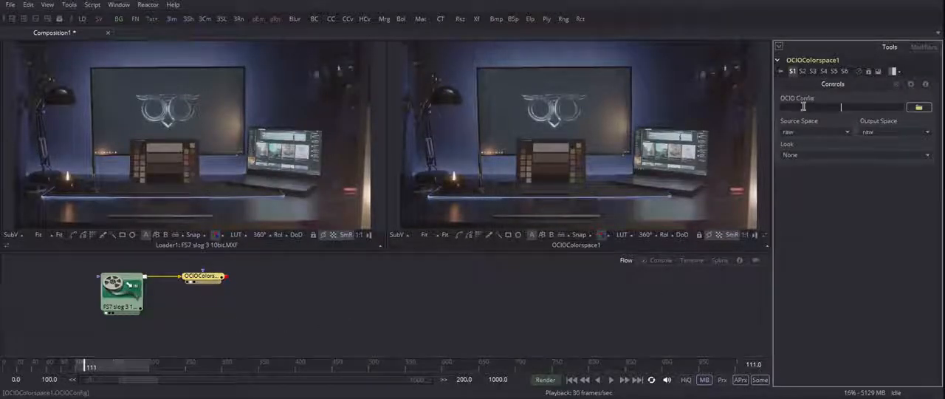
{"action": "left_click", "coordinate": [919, 108]}
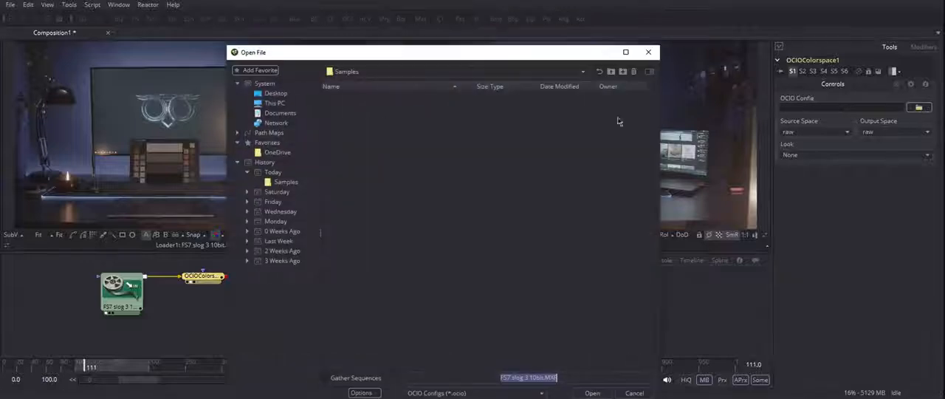
{"action": "double_click", "coordinate": [362, 93]}
{"action": "left_click", "coordinate": [357, 132]}
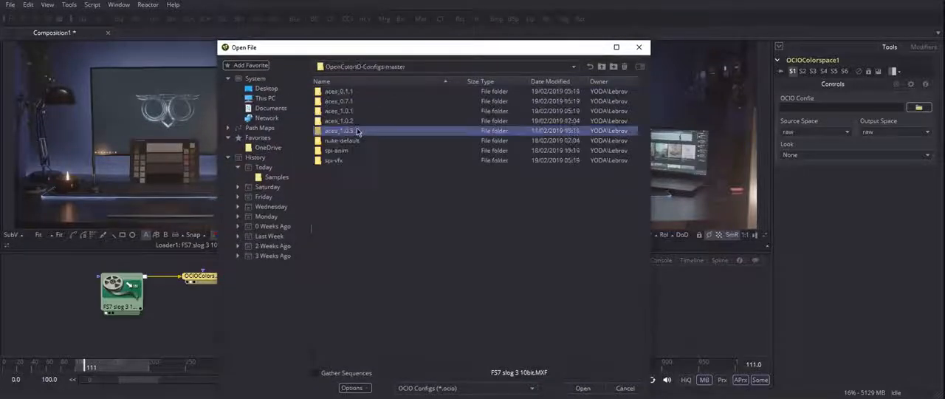
{"action": "double_click", "coordinate": [362, 131]}
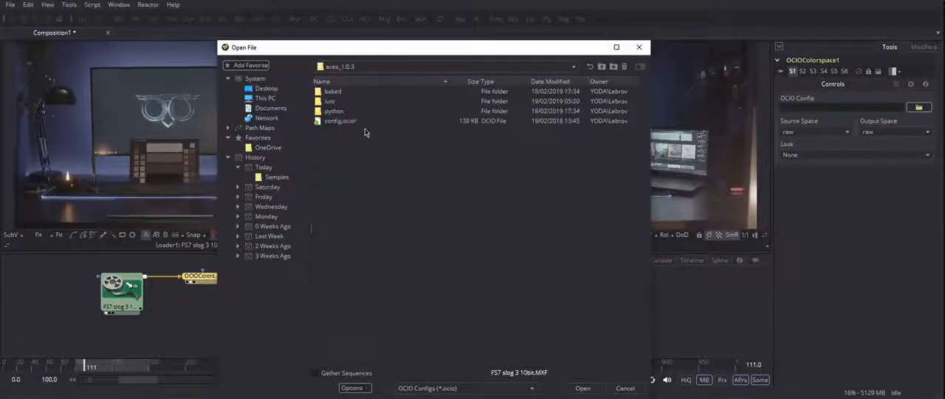
{"action": "left_click", "coordinate": [346, 127]}
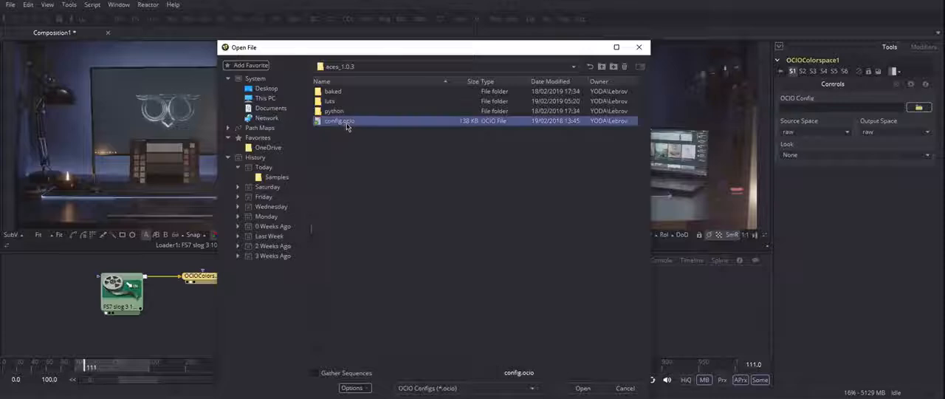
{"action": "double_click", "coordinate": [348, 126]}
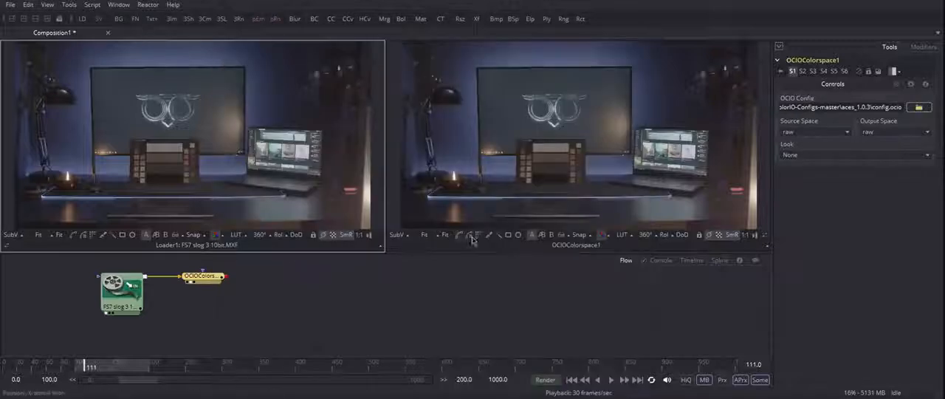
- Set the OCIO Colorspace source space to Input - Sony - S-Log3 and its output space to Output - Rec.709
{"action": "left_click", "coordinate": [845, 133]}
{"action": "scroll", "coordinate": [846, 199], "scroll_direction": "up", "scroll_amount": 1}
{"action": "scroll", "coordinate": [840, 368], "scroll_direction": "up", "scroll_amount": 7}
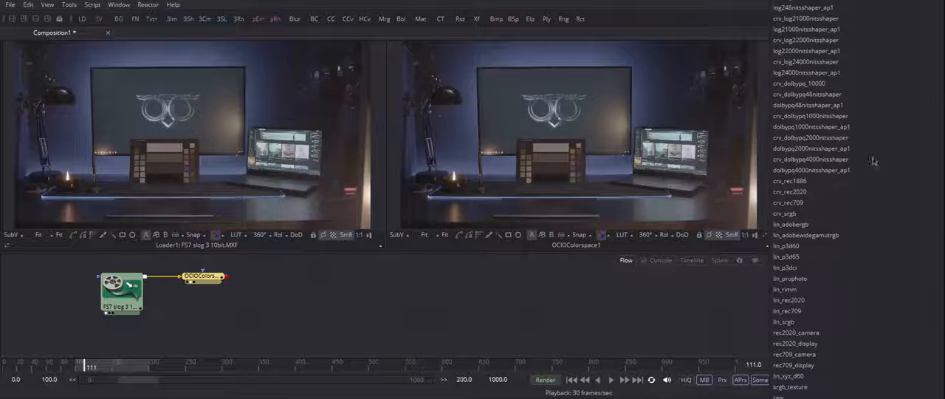
{"action": "scroll", "coordinate": [812, 369], "scroll_direction": "down", "scroll_amount": 8}
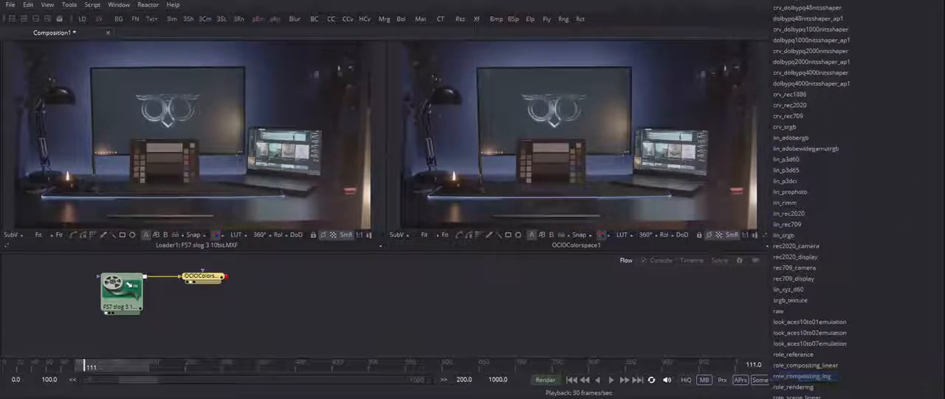
{"action": "scroll", "coordinate": [812, 127], "scroll_direction": "up", "scroll_amount": 18}
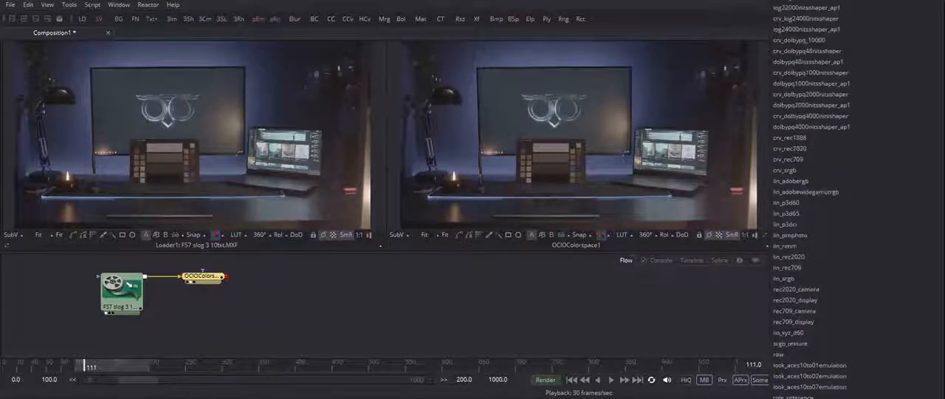
{"action": "scroll", "coordinate": [812, 127], "scroll_direction": "up", "scroll_amount": 20}
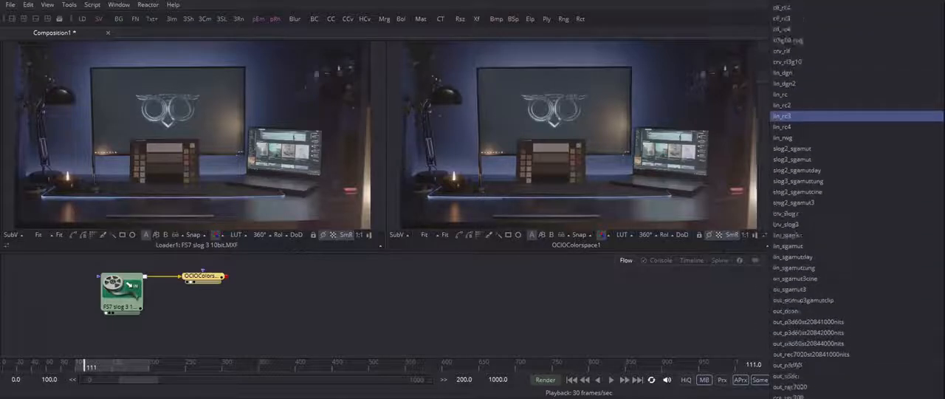
{"action": "scroll", "coordinate": [812, 127], "scroll_direction": "up", "scroll_amount": 20}
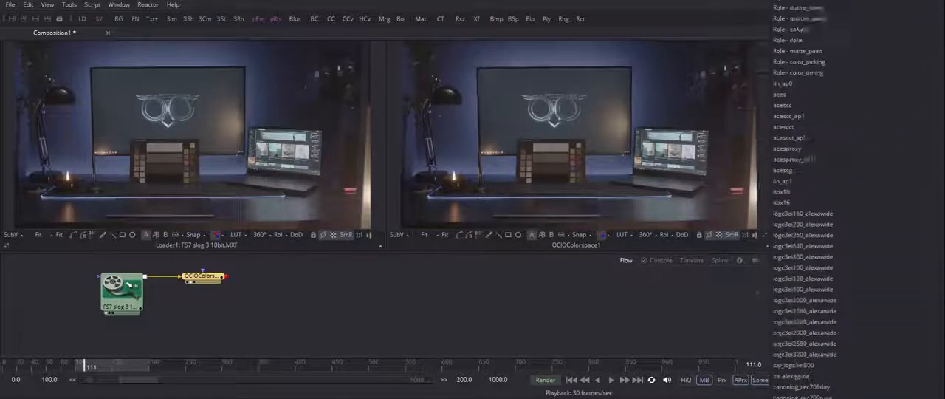
{"action": "scroll", "coordinate": [836, 185], "scroll_direction": "up", "scroll_amount": 20}
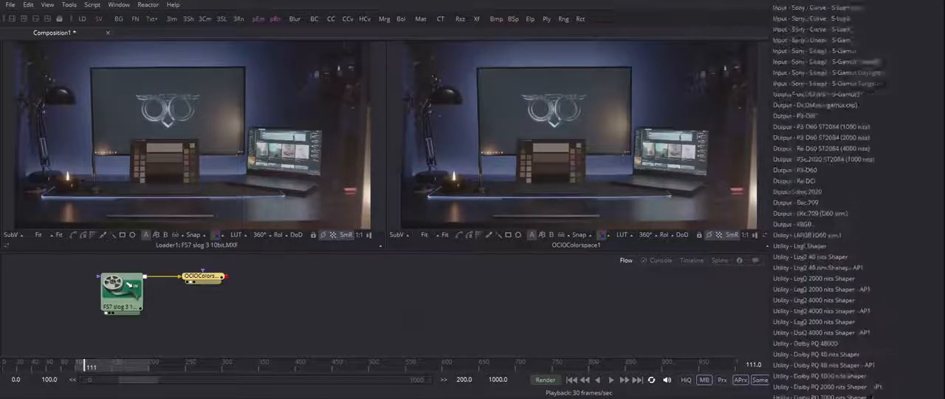
{"action": "left_click", "coordinate": [837, 185]}
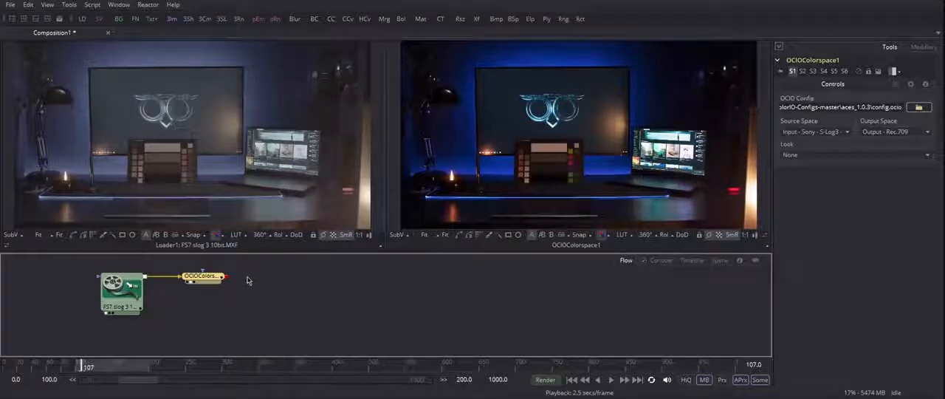
- Paste a copy of the OCIO Colorspace node and set the original node's output space to ACES - ACEScc
{"action": "key", "text": "ctrl+v"}
{"action": "left_click", "coordinate": [203, 276]}
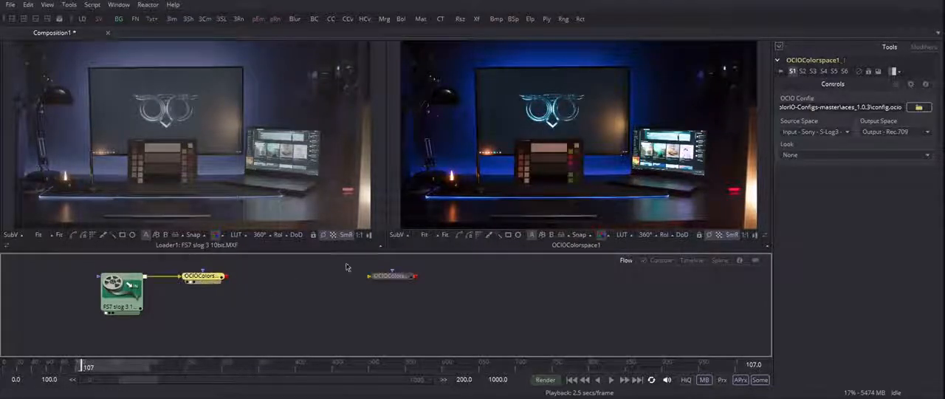
{"action": "left_click", "coordinate": [890, 131]}
{"action": "scroll", "coordinate": [902, 146], "scroll_direction": "up", "scroll_amount": 20}
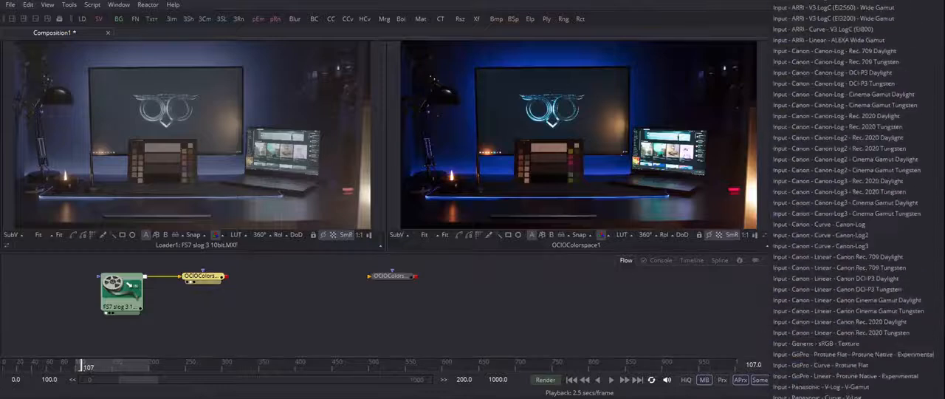
{"action": "left_click", "coordinate": [879, 18]}
- Connect the original OCIO node to its copy, view the copy, and set the copy's source space to ACES - ACEScc
{"action": "left_click_drag", "start_coordinate": [228, 276], "coordinate": [541, 144]}
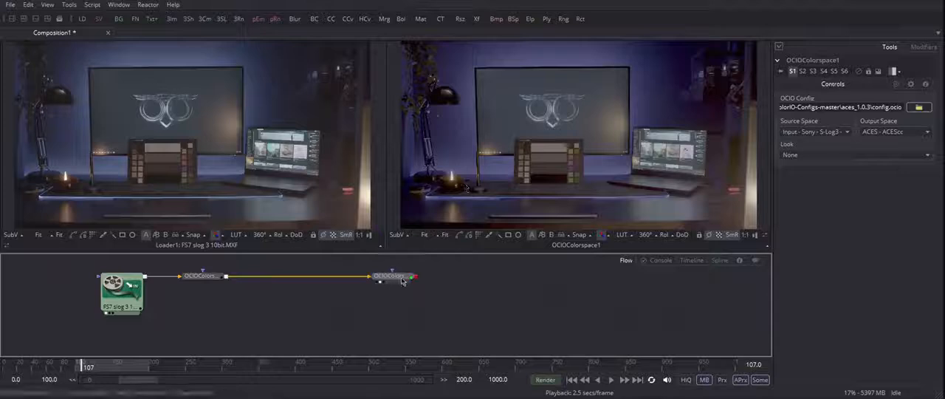
{"action": "left_click", "coordinate": [399, 280]}
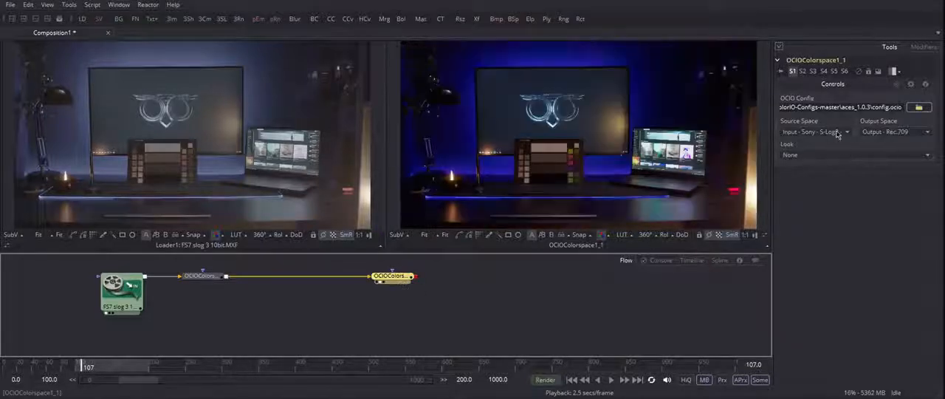
{"action": "left_click", "coordinate": [837, 131]}
{"action": "scroll", "coordinate": [850, 185], "scroll_direction": "up", "scroll_amount": 10}
{"action": "scroll", "coordinate": [800, 347], "scroll_direction": "up", "scroll_amount": 5}
{"action": "left_click", "coordinate": [709, 217]}
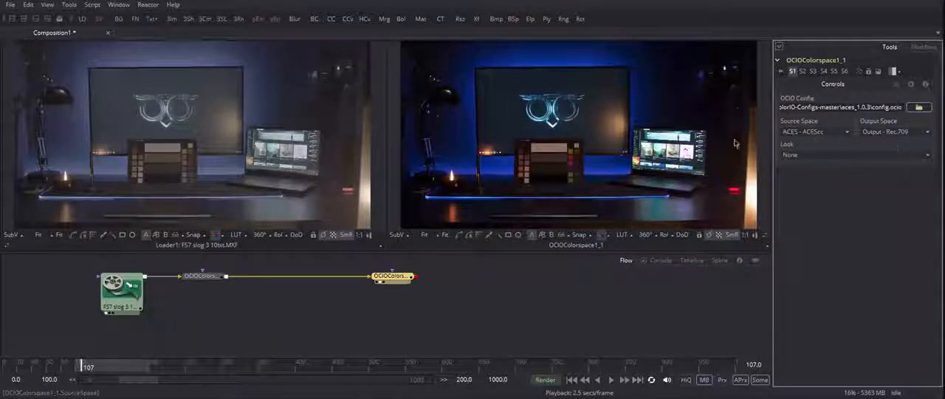
- Move the second OCIO node further along the flow and insert a Color Corrector between the two OCIO nodes
{"action": "left_click_drag", "start_coordinate": [384, 282], "coordinate": [520, 282]}
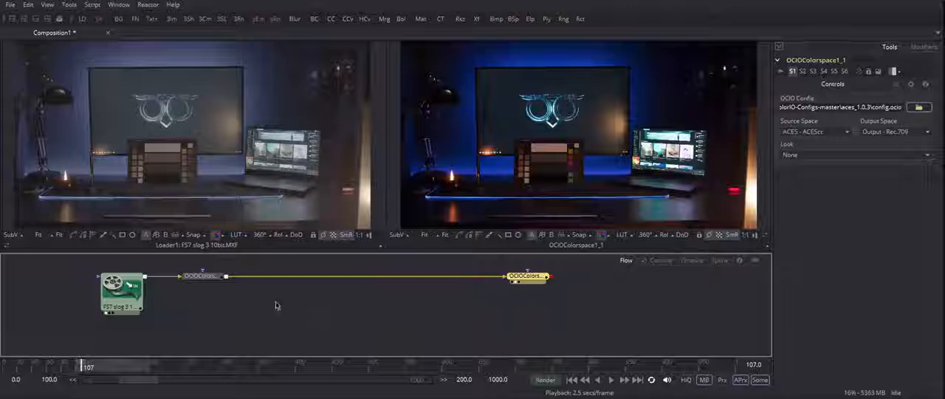
{"action": "left_click", "coordinate": [207, 276]}
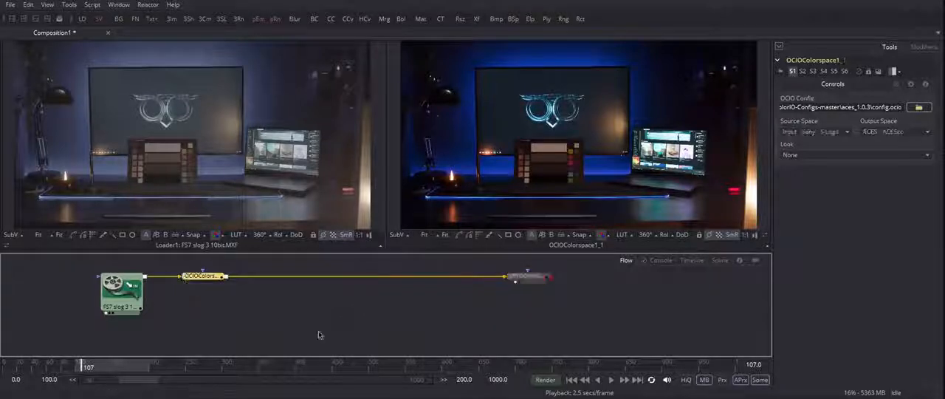
{"action": "key", "text": "shift+space"}
{"action": "type", "text": "cc"}
{"action": "key", "text": "Return"}
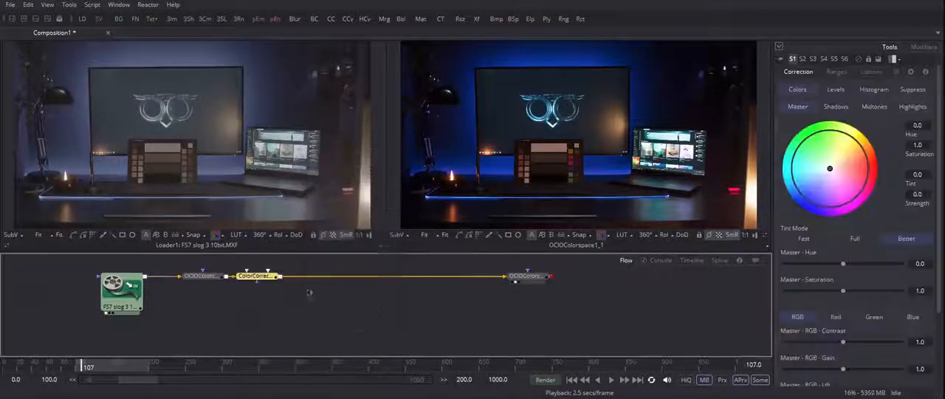
{"action": "left_click_drag", "start_coordinate": [375, 277], "coordinate": [377, 310]}
- Display the final OCIO node's waveform in the first viewer and slightly raise a master control of the Color Corrector
{"action": "left_click", "coordinate": [513, 281]}
{"action": "right_click", "coordinate": [231, 152]}
{"action": "mouse_move", "coordinate": [299, 279]}
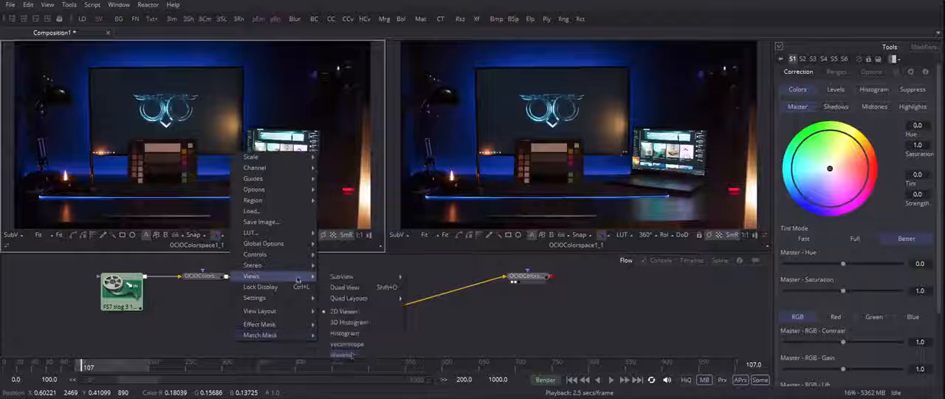
{"action": "left_click", "coordinate": [342, 355]}
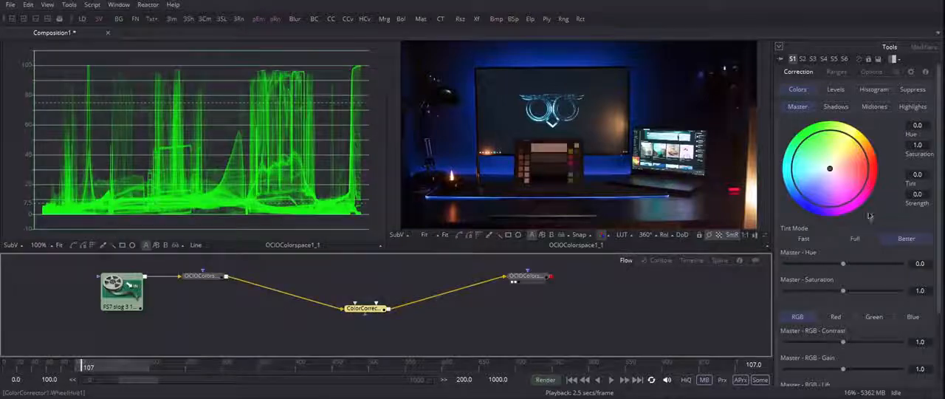
{"action": "scroll", "coordinate": [845, 301], "scroll_direction": "down", "scroll_amount": 3}
{"action": "mouse_move", "coordinate": [844, 281]}
{"action": "left_mouse_down"}
{"action": "mouse_move", "coordinate": [829, 283]}
{"action": "mouse_move", "coordinate": [859, 283]}
{"action": "mouse_move", "coordinate": [837, 281]}
{"action": "mouse_move", "coordinate": [849, 283]}
{"action": "left_mouse_up"}
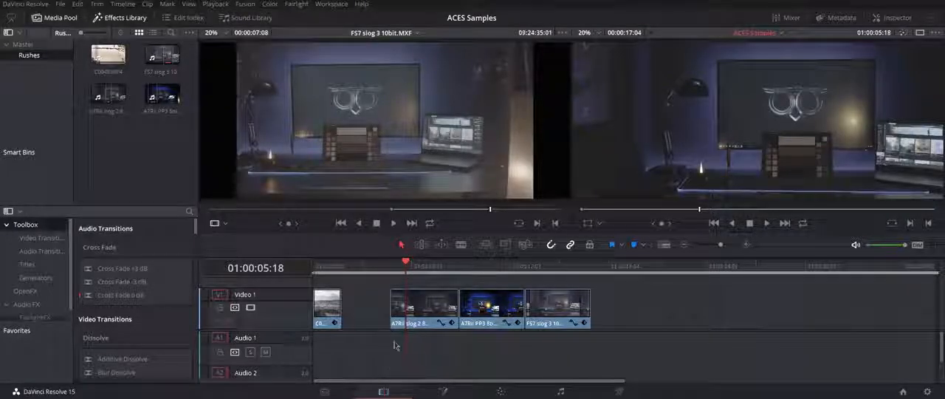
- In DaVinci Resolve, play the ACES Samples timeline from the start of the A7RII slog 2 clip through the FS7 slog 3 clip
{"action": "left_click", "coordinate": [392, 266]}
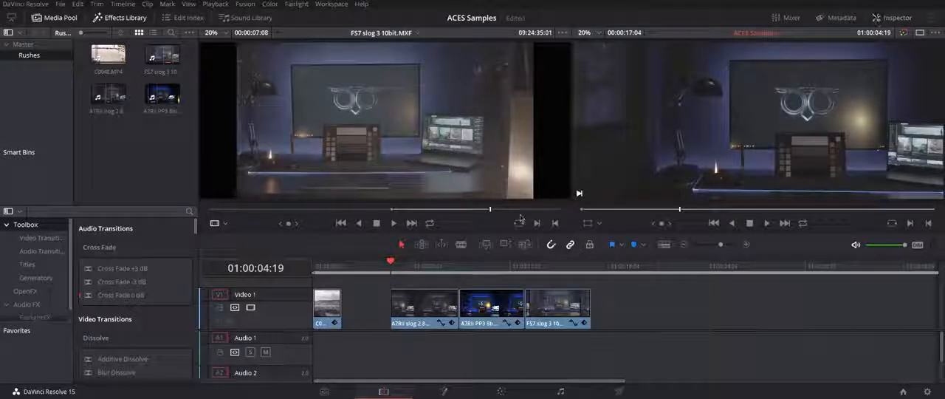
{"action": "mouse_move", "coordinate": [394, 264]}
{"action": "left_mouse_down"}
{"action": "mouse_move", "coordinate": [415, 264]}
{"action": "mouse_move", "coordinate": [393, 264]}
{"action": "left_mouse_up"}
{"action": "key", "text": "space"}
{"action": "key", "text": "space"}
{"action": "key", "text": "space"}
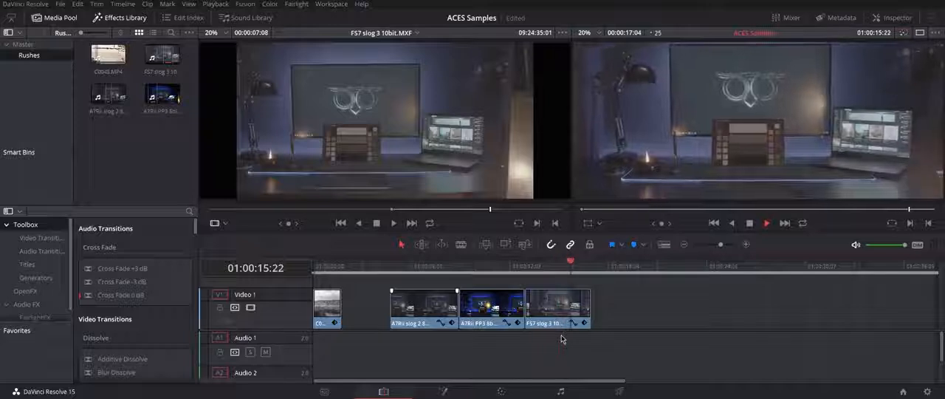
- Return the playhead to the start of the A7RII slog 2 clip and open the Color page
{"action": "left_click", "coordinate": [392, 269]}
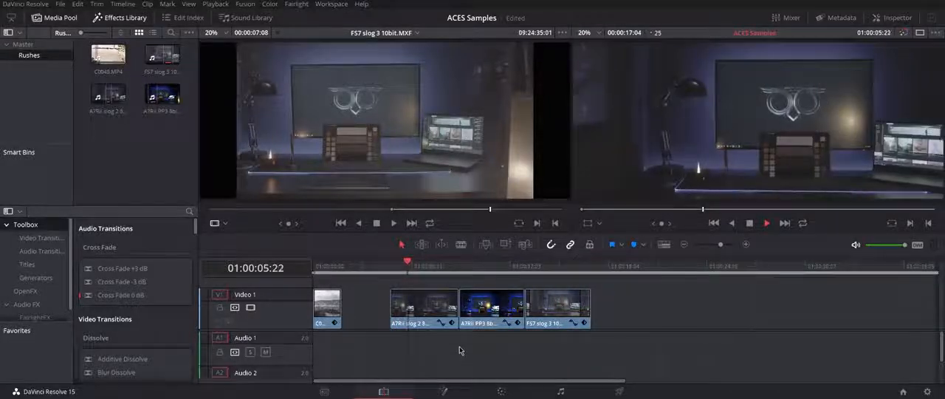
{"action": "key", "text": "shift+6"}
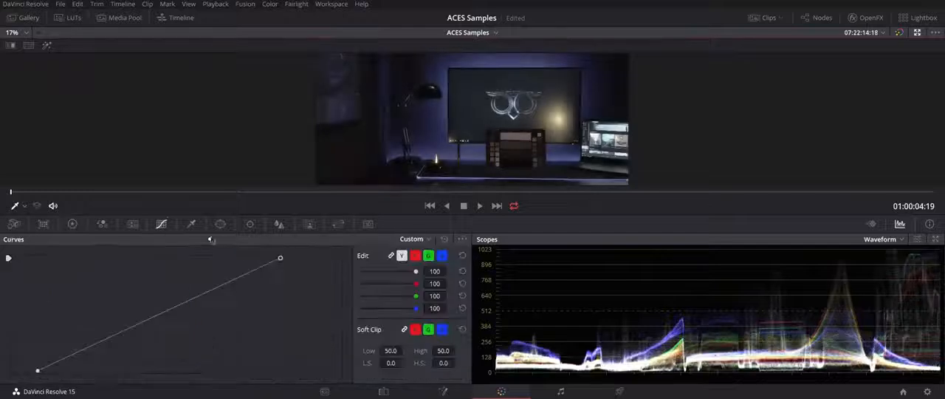
- Mask the grey patches of the colour chart in the A7RII slog 2 clip with a window and display only the masked area
{"action": "left_click", "coordinate": [220, 224]}
{"action": "left_click", "coordinate": [23, 342]}
{"action": "left_click", "coordinate": [501, 133]}
{"action": "left_click", "coordinate": [530, 134]}
{"action": "left_click", "coordinate": [530, 166]}
{"action": "key", "text": "shift+h"}
- Pull the custom curve's white point inward to brighten the isolated chart patches, and return to the full image
{"action": "left_click", "coordinate": [161, 223]}
{"action": "left_click_drag", "start_coordinate": [280, 259], "coordinate": [212, 231]}
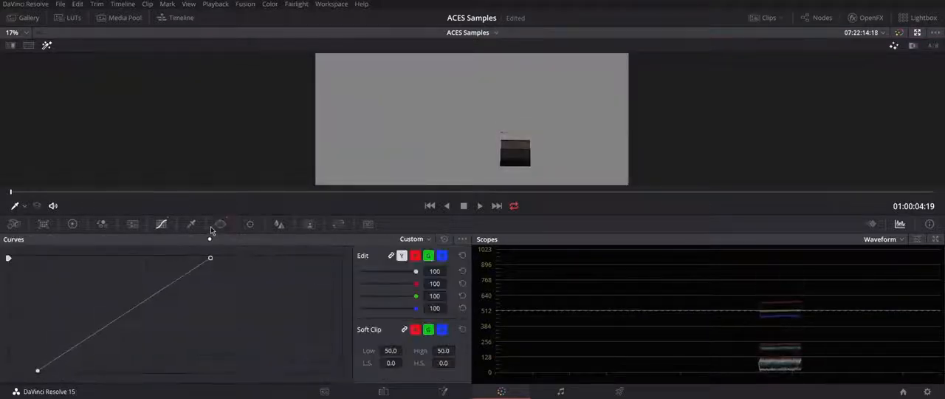
{"action": "key", "text": "shift+h"}
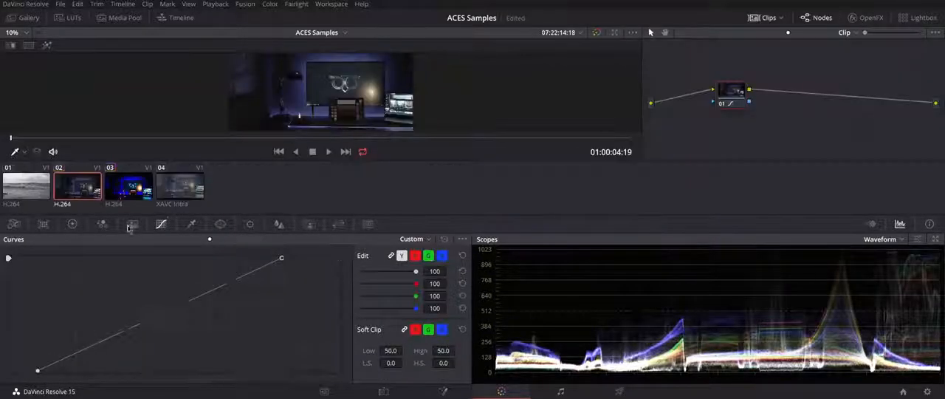
- Shift the A7RII slog 2 clip's midtones slightly towards blue with the Log colour wheels
{"action": "left_click", "coordinate": [73, 224]}
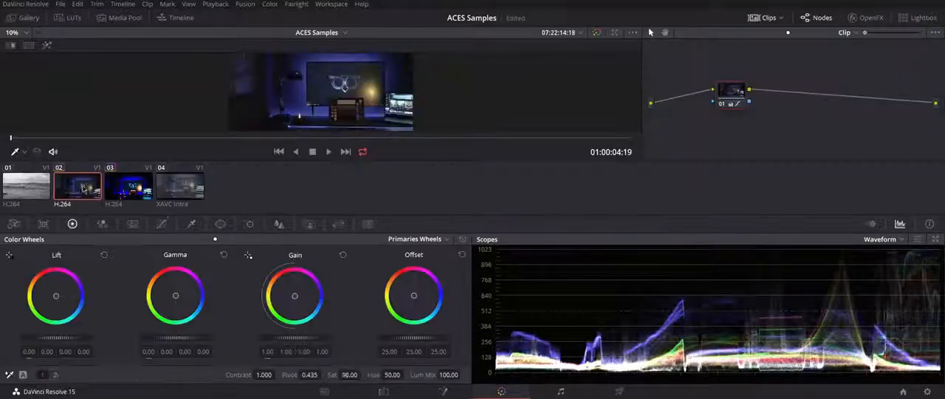
{"action": "left_click", "coordinate": [161, 224]}
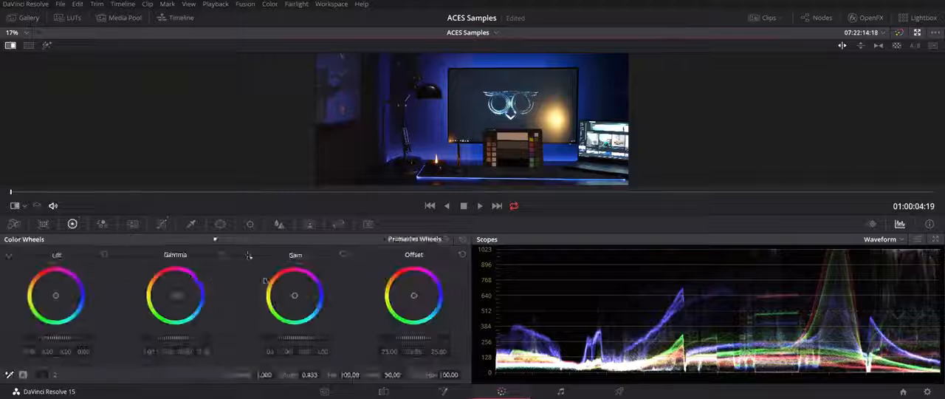
{"action": "left_click", "coordinate": [234, 239]}
{"action": "left_click_drag", "start_coordinate": [176, 296], "coordinate": [199, 291]}
- Increase the FS7 slog 3 clip's contrast by moving its custom curve's black and white points inward and lowering a midpoint
{"action": "left_click", "coordinate": [161, 223]}
{"action": "left_click_drag", "start_coordinate": [312, 305], "coordinate": [312, 305]}
{"action": "left_click_drag", "start_coordinate": [235, 305], "coordinate": [235, 308]}
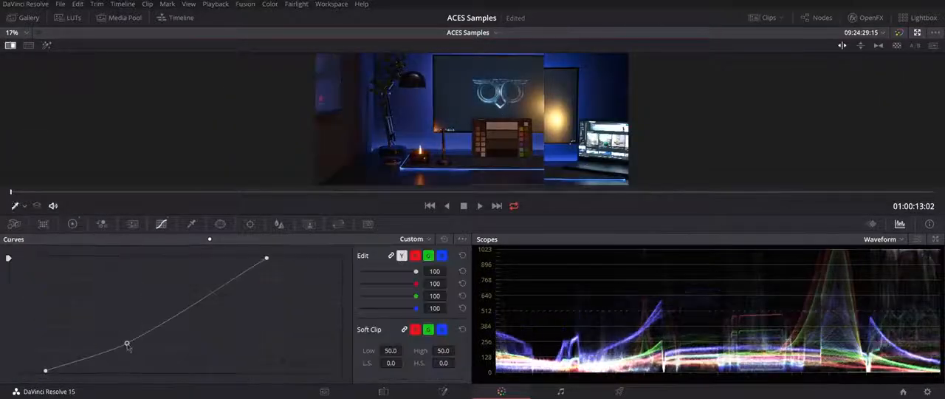
{"action": "left_click_drag", "start_coordinate": [266, 258], "coordinate": [238, 257]}
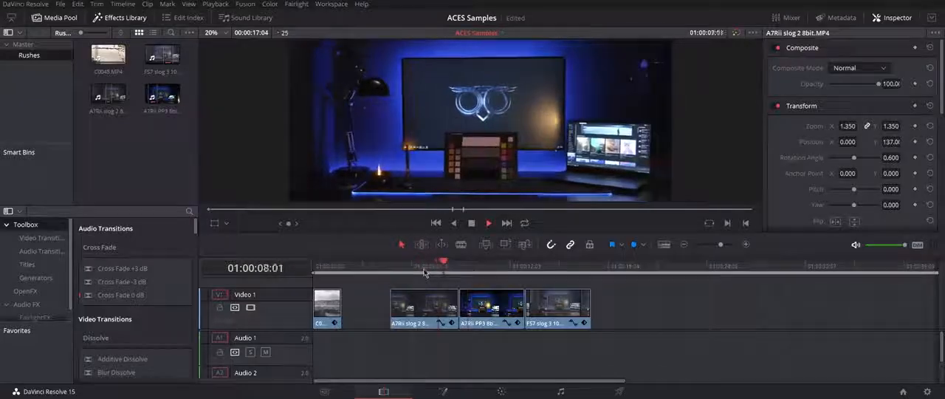
- Return to the Color page and reset the sample clips' grades while keeping their nodes
{"action": "left_click", "coordinate": [504, 391]}
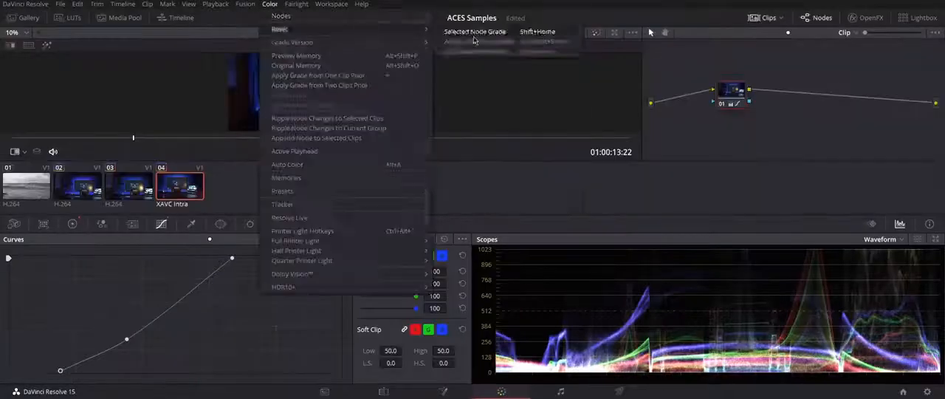
{"action": "left_click", "coordinate": [478, 42]}
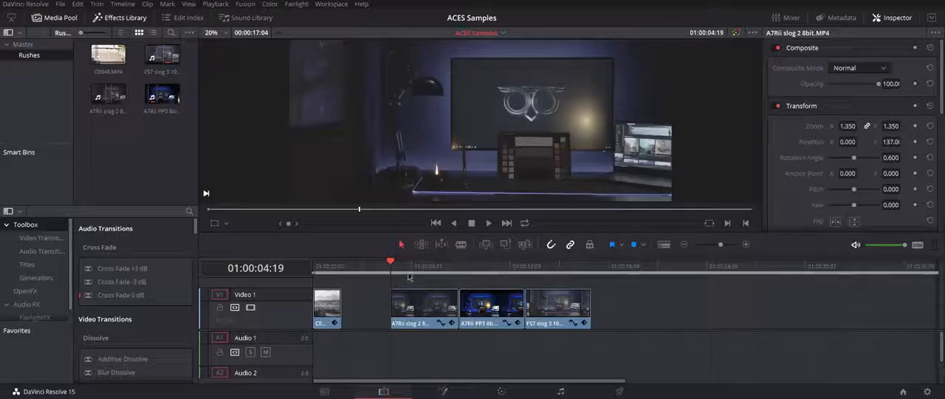
- Park the playhead inside the A7RII slog 2 clip and set the project's color science to ACEScc
{"action": "left_click_drag", "start_coordinate": [405, 264], "coordinate": [421, 265]}
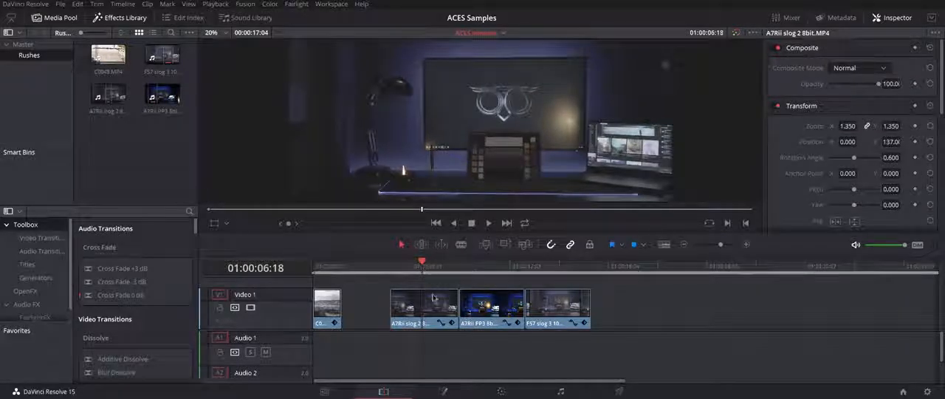
{"action": "left_click", "coordinate": [62, 5]}
{"action": "left_click", "coordinate": [112, 216]}
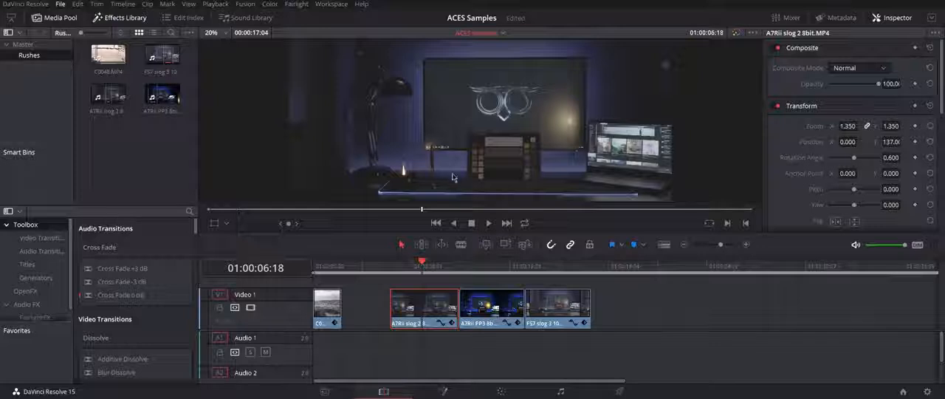
{"action": "left_click_drag", "start_coordinate": [510, 21], "coordinate": [239, 7]}
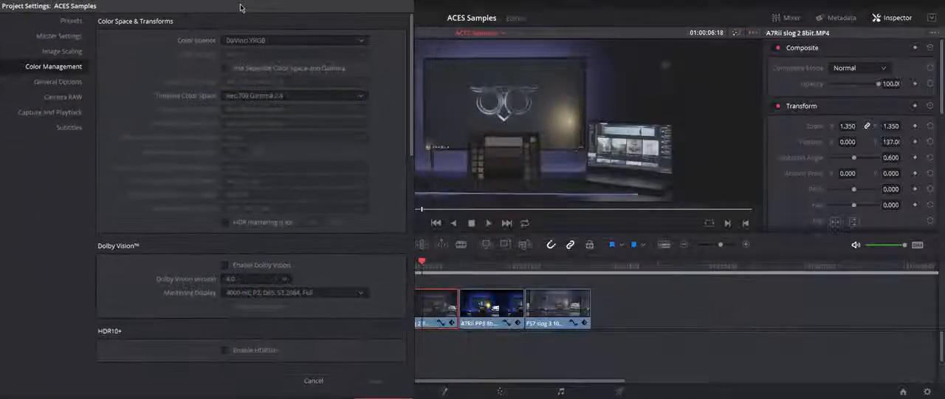
{"action": "left_click", "coordinate": [251, 41]}
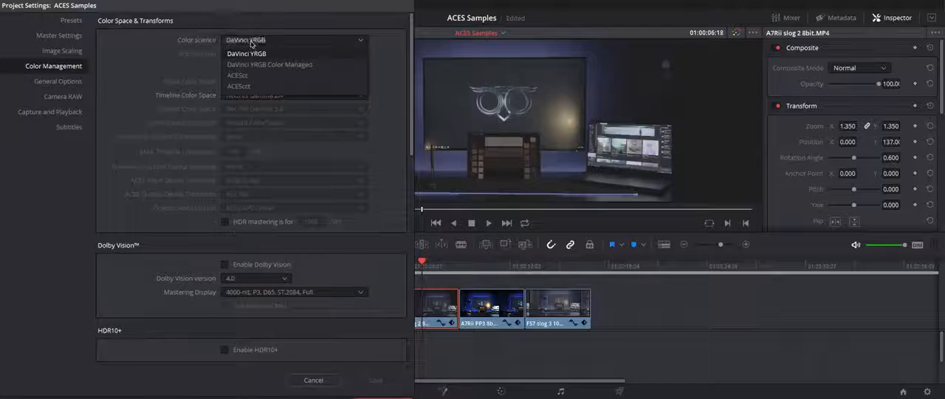
{"action": "left_click", "coordinate": [254, 73]}
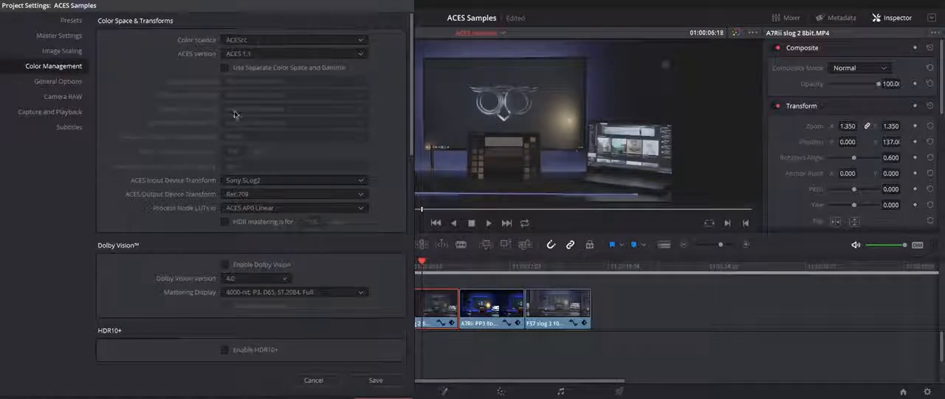
- Set the project's ACES Input Device Transform to No Input Transform and save the project settings
{"action": "left_click", "coordinate": [251, 181]}
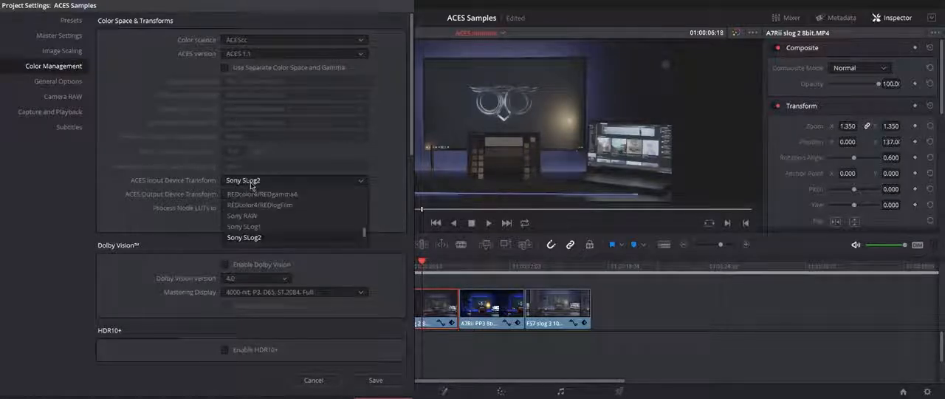
{"action": "scroll", "coordinate": [281, 189], "scroll_direction": "up", "scroll_amount": 10}
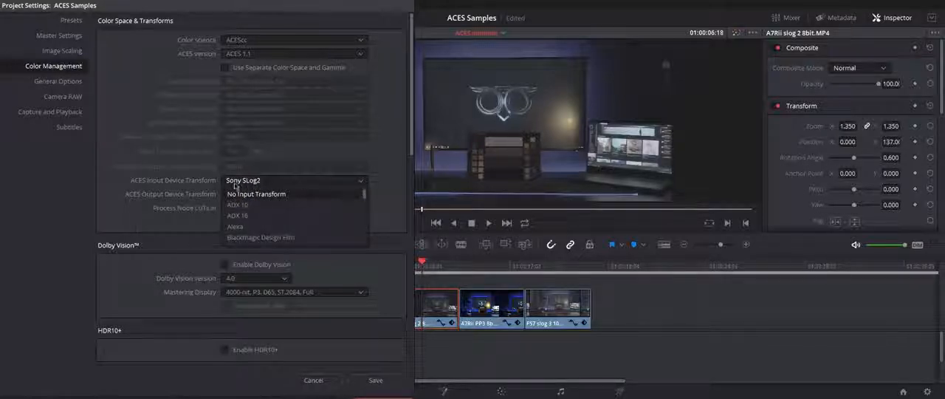
{"action": "left_click", "coordinate": [286, 194]}
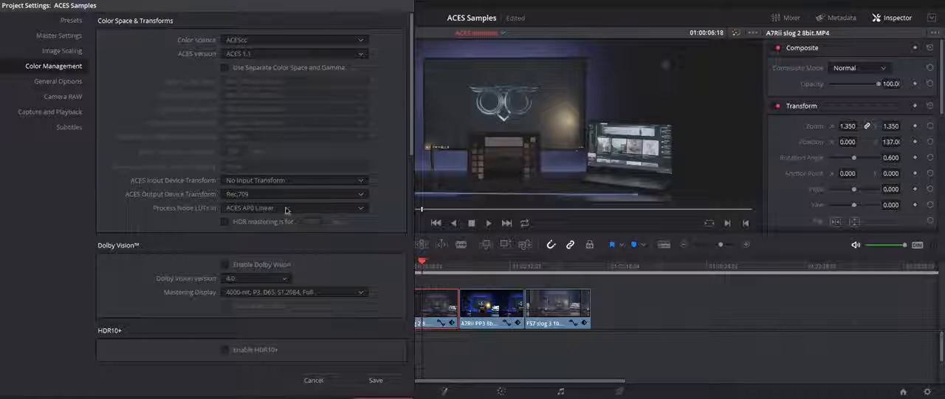
{"action": "left_click", "coordinate": [378, 380]}
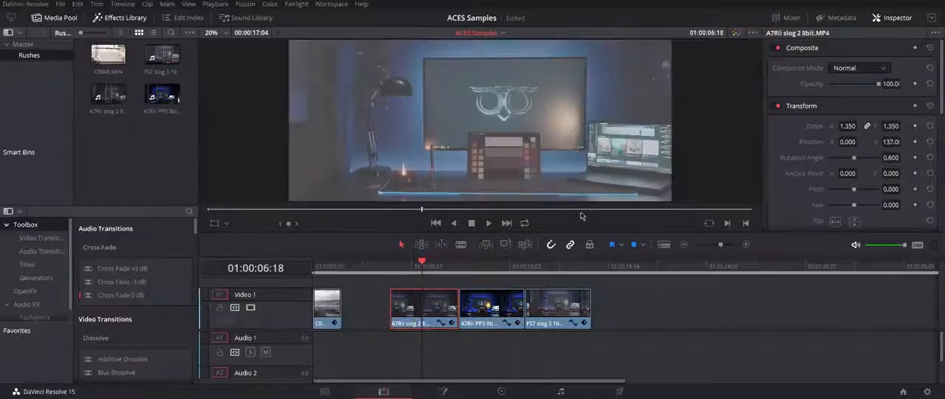
- Compare the three camera clips on the timeline under ACEScc and play from the start of the A7RII slog 2 clip
{"action": "left_click", "coordinate": [485, 270]}
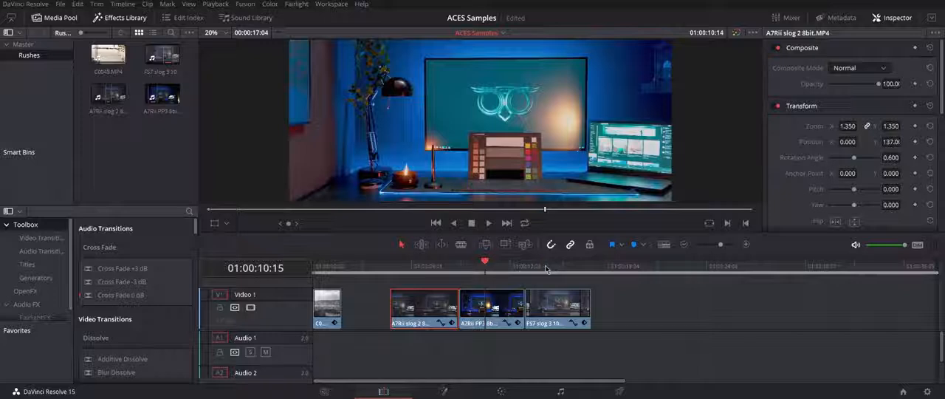
{"action": "left_click", "coordinate": [548, 267]}
{"action": "left_click", "coordinate": [432, 268]}
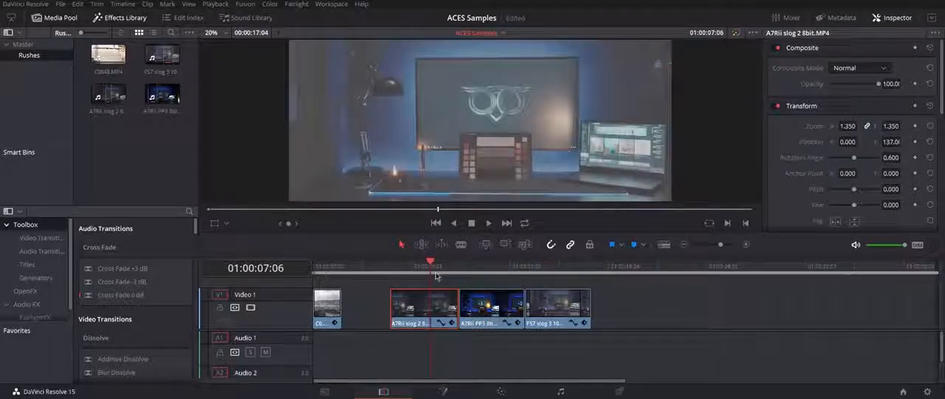
{"action": "left_click", "coordinate": [389, 269]}
{"action": "key", "text": "space"}
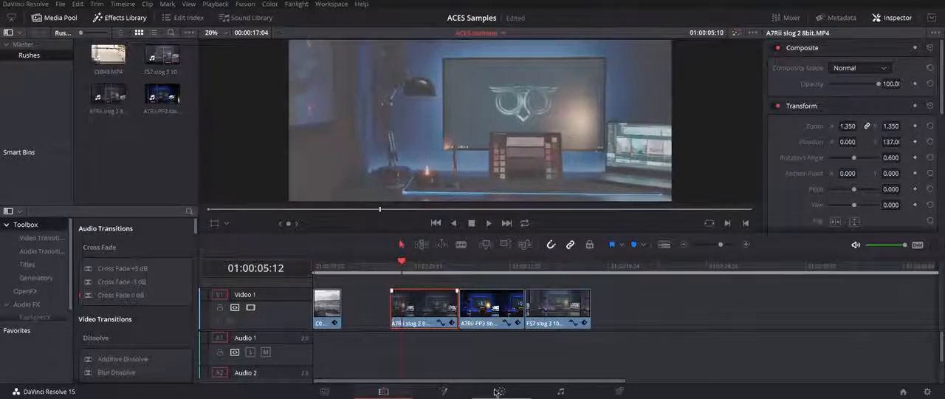
- On the Color page, assign the A7RII slog 2 clip an ACES Input Transform matching its camera footage
{"action": "left_click", "coordinate": [500, 392]}
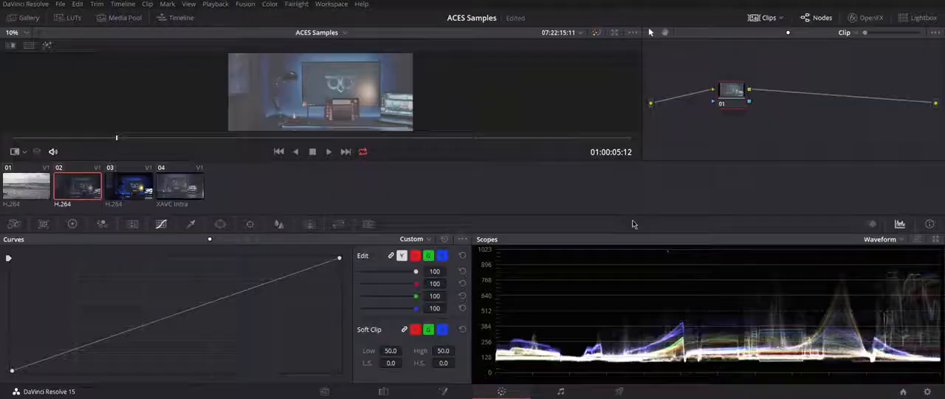
{"action": "right_click", "coordinate": [79, 194]}
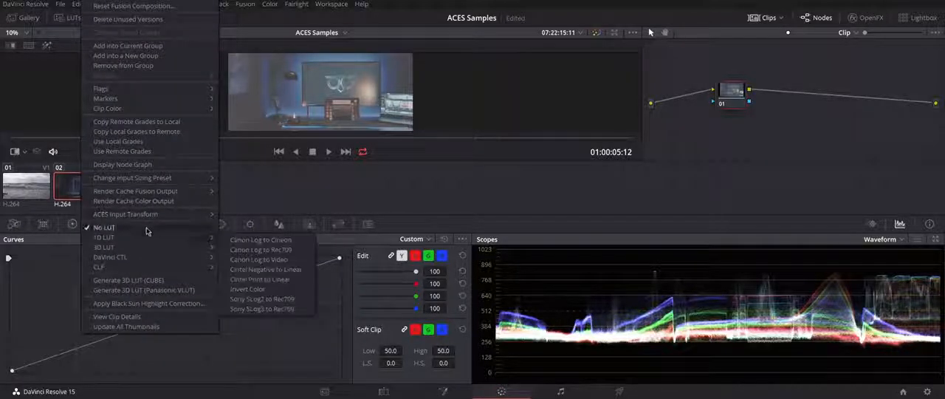
{"action": "mouse_move", "coordinate": [175, 214]}
{"action": "scroll", "coordinate": [256, 388], "scroll_direction": "down", "scroll_amount": 7}
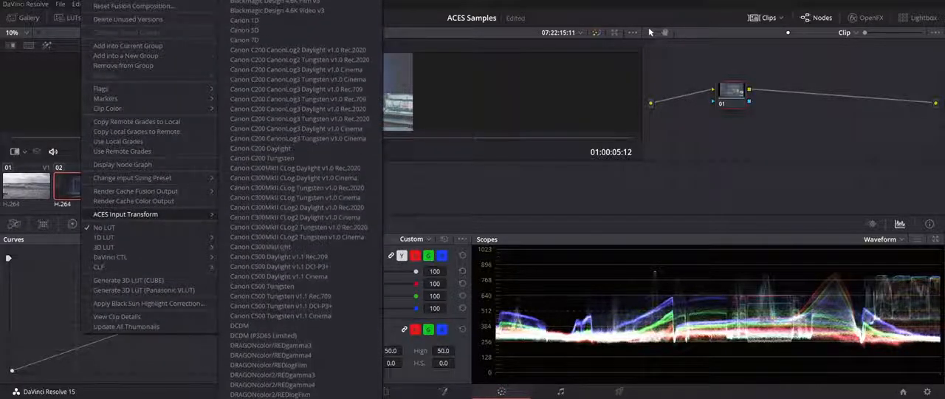
{"action": "left_click", "coordinate": [256, 386]}
- Assign camera-matching ACES Input Transforms to the A7RII PP3 and FS7 slog 3 clips, and return to the Edit page
{"action": "right_click", "coordinate": [133, 190]}
{"action": "mouse_move", "coordinate": [222, 214]}
{"action": "scroll", "coordinate": [311, 388], "scroll_direction": "down", "scroll_amount": 7}
{"action": "left_click", "coordinate": [310, 386]}
{"action": "right_click", "coordinate": [187, 188]}
{"action": "left_click", "coordinate": [409, 347]}
{"action": "key", "text": "shift+4"}
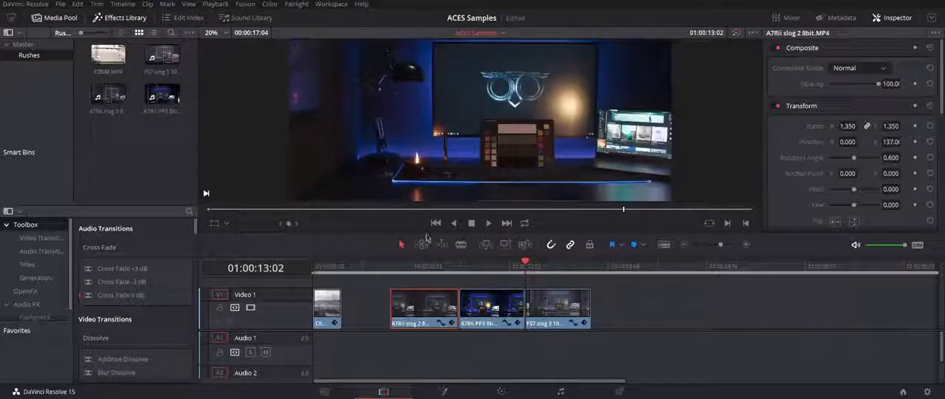
- Play the three transformed camera clips to compare how they match, finishing with full-screen playback from the A7RII slog 2 clip
{"action": "left_click", "coordinate": [391, 269]}
{"action": "key", "text": "space"}
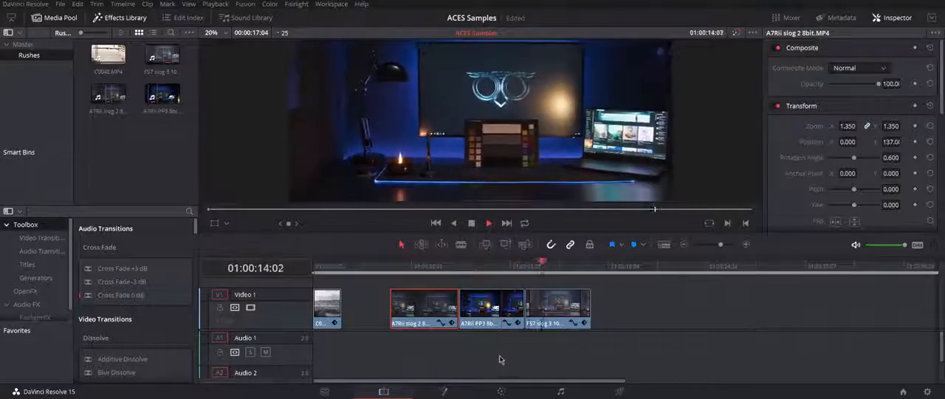
{"action": "left_click", "coordinate": [439, 269]}
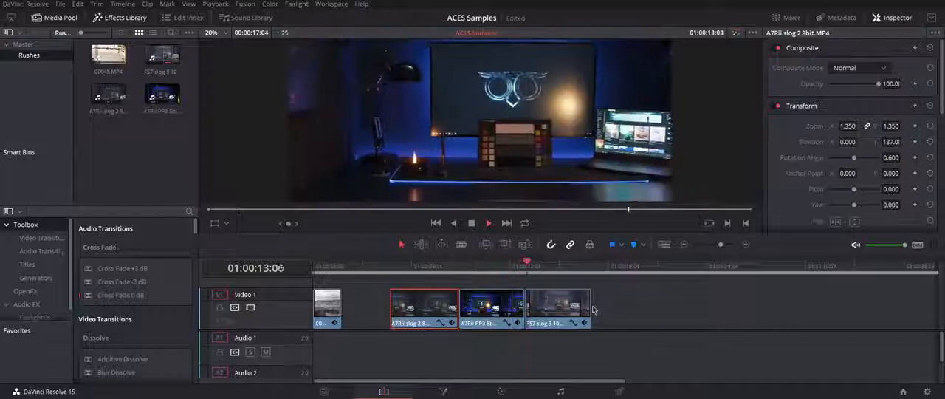
{"action": "left_click", "coordinate": [392, 266]}
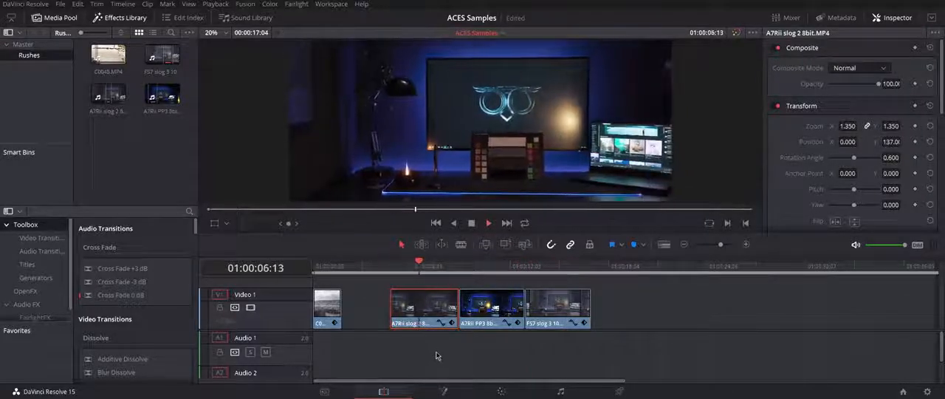
{"action": "key", "text": "ctrl+f"}
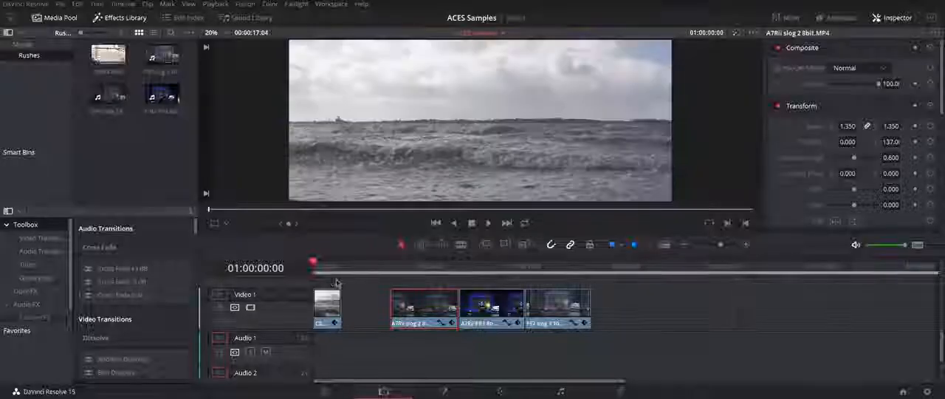
- Select the C0048 seascape clip and switch the project's color science to DaVinci YRGB
{"action": "left_click", "coordinate": [334, 308]}
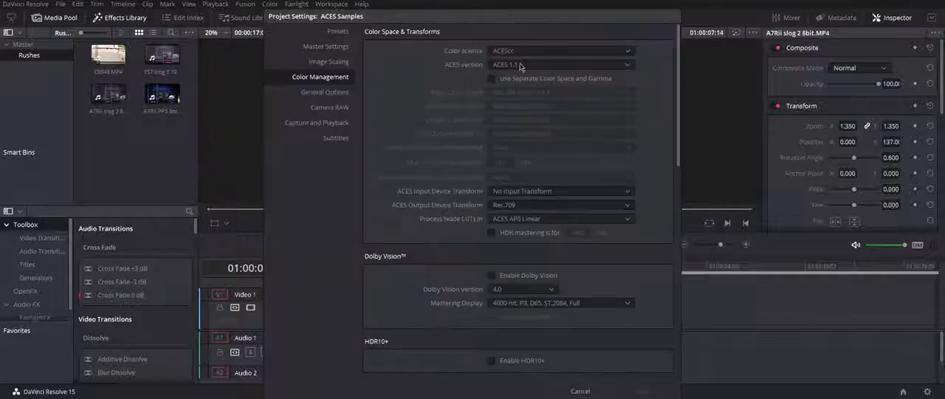
{"action": "left_click", "coordinate": [520, 51]}
{"action": "left_click", "coordinate": [520, 65]}
{"action": "left_click", "coordinate": [643, 390]}
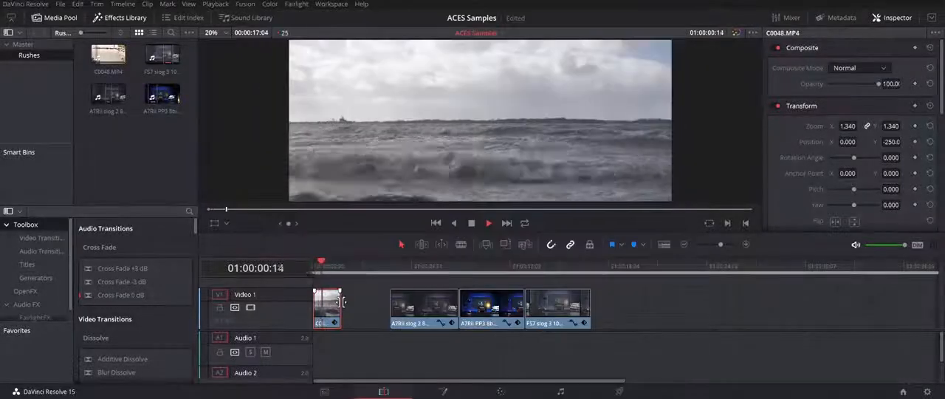
- Open the C0048 seascape clip on the Color page and progressively lower its master Offset to darken the image
{"action": "left_click", "coordinate": [501, 391]}
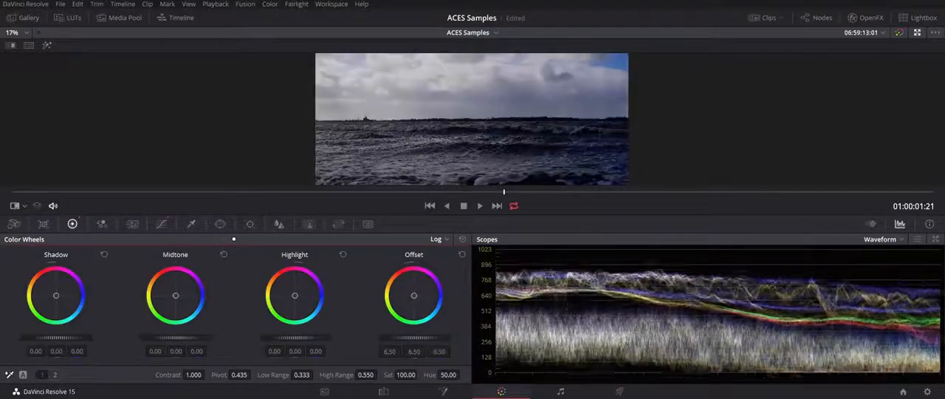
{"action": "mouse_move", "coordinate": [403, 337]}
{"action": "left_mouse_down"}
{"action": "mouse_move", "coordinate": [420, 337]}
{"action": "mouse_move", "coordinate": [395, 338]}
{"action": "left_mouse_up"}
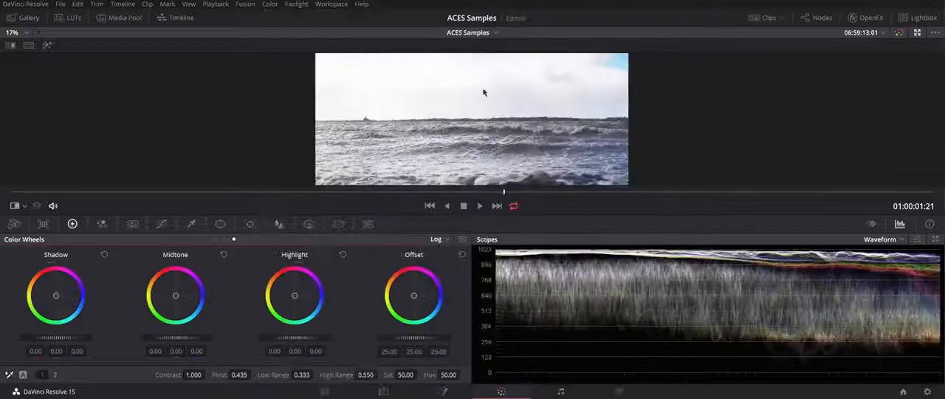
{"action": "mouse_move", "coordinate": [415, 338]}
{"action": "left_mouse_down"}
{"action": "mouse_move", "coordinate": [391, 337]}
{"action": "mouse_move", "coordinate": [402, 337]}
{"action": "left_mouse_up"}
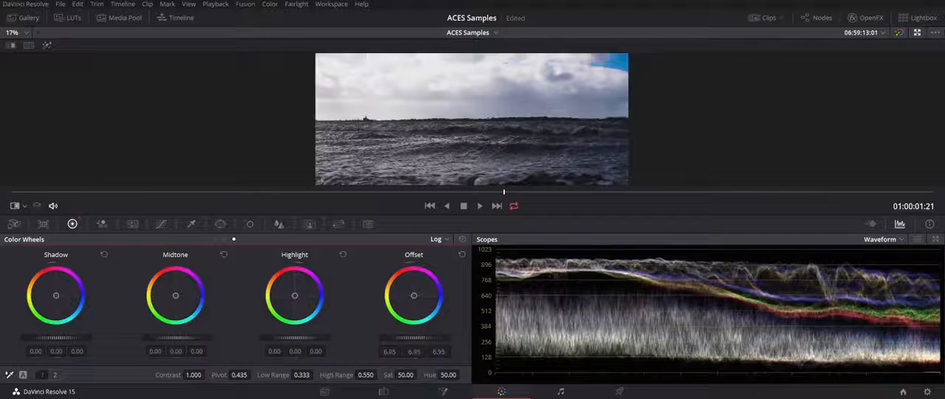
{"action": "left_click_drag", "start_coordinate": [401, 337], "coordinate": [382, 338]}
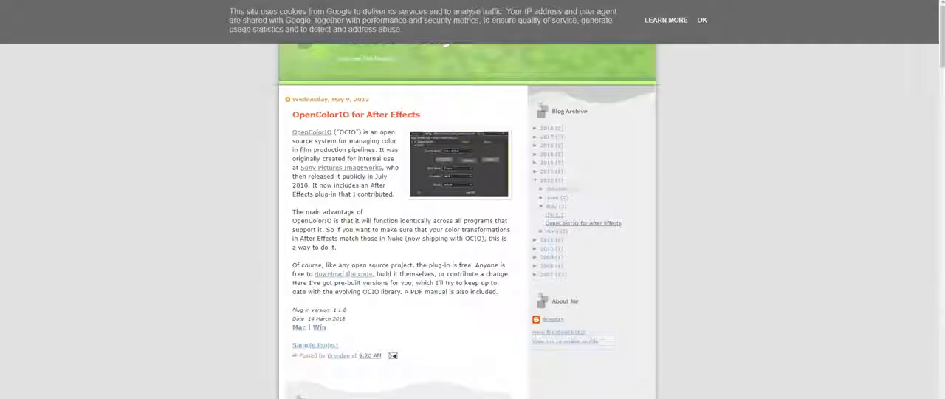
- In the web browser, download the Windows version of OpenColorIO for After Effects and select OpenColorIO.aex in the archive
{"action": "scroll", "coordinate": [473, 222], "scroll_direction": "down", "scroll_amount": 1}
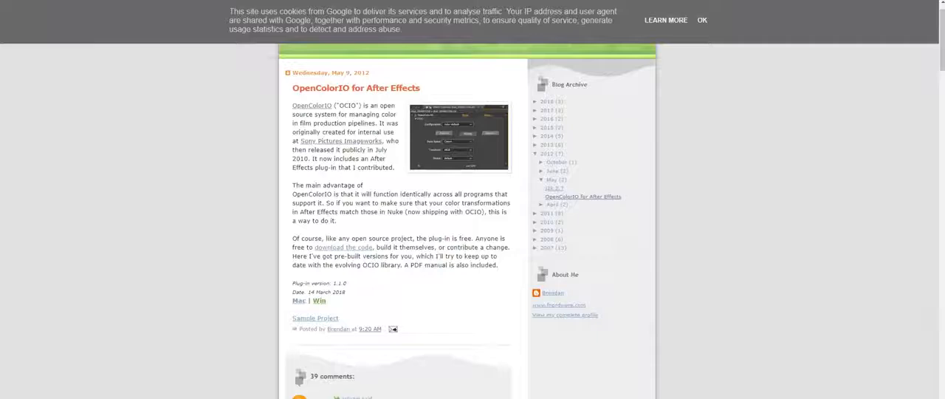
{"action": "left_click", "coordinate": [319, 300]}
{"action": "left_click", "coordinate": [437, 192]}
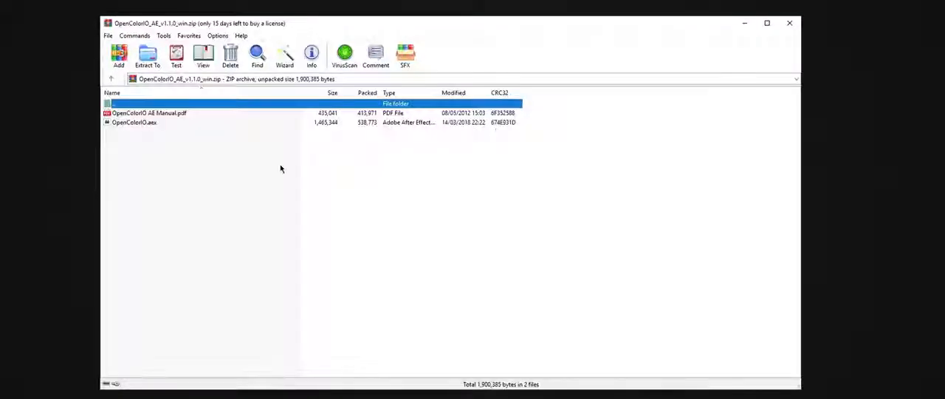
{"action": "left_click", "coordinate": [151, 123]}
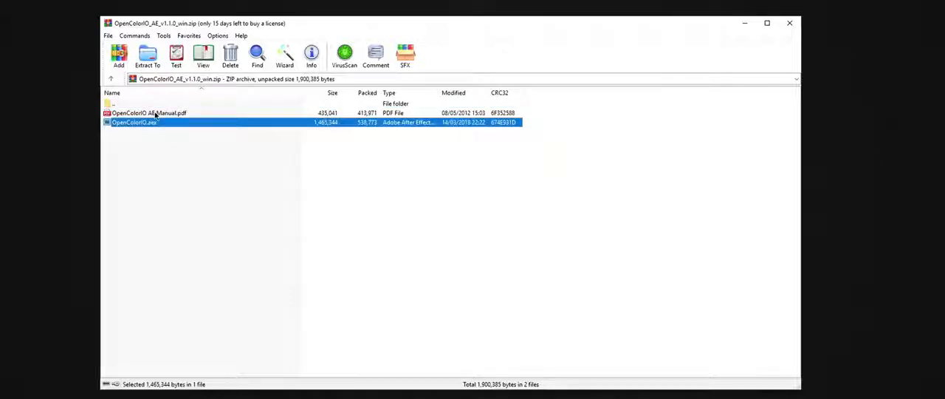
- Browse from Program Files to the Plug-ins folder in the Support Files of Adobe After Effects CC 2019
{"action": "double_click", "coordinate": [155, 114]}
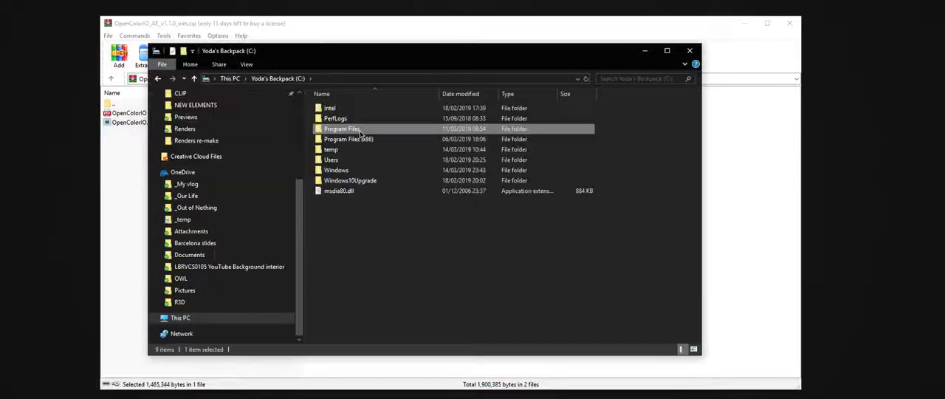
{"action": "double_click", "coordinate": [361, 130]}
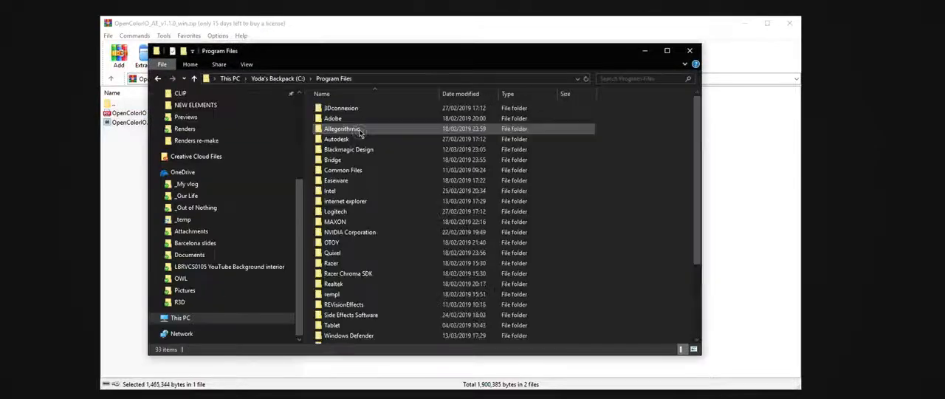
{"action": "double_click", "coordinate": [354, 120]}
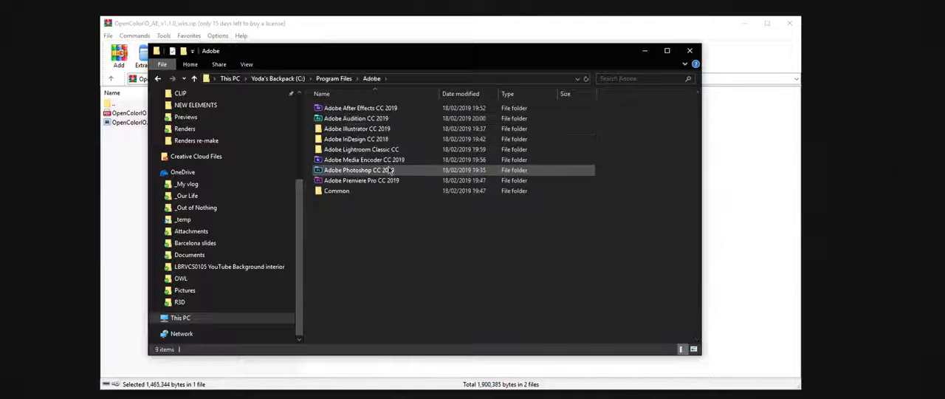
{"action": "double_click", "coordinate": [355, 108]}
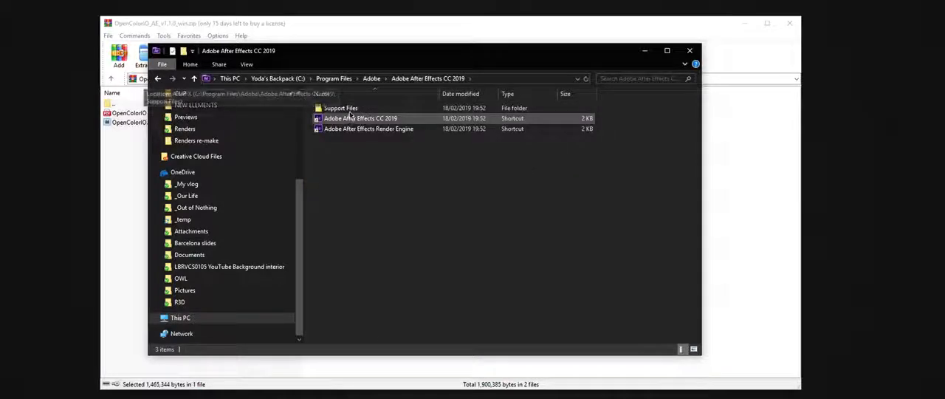
{"action": "double_click", "coordinate": [355, 110]}
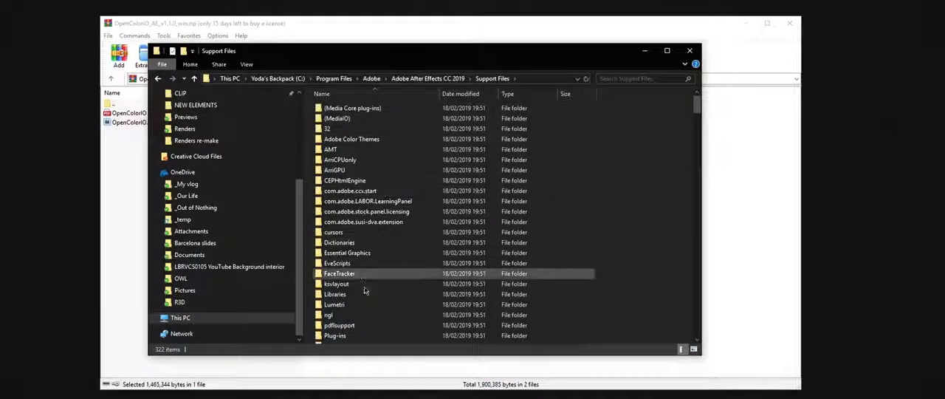
{"action": "double_click", "coordinate": [359, 335]}
- Create an OpenColorIO folder inside Plug-ins, copy OpenColorIO.aex from the archive into it, and close both windows
{"action": "right_click", "coordinate": [371, 209]}
{"action": "mouse_move", "coordinate": [414, 326]}
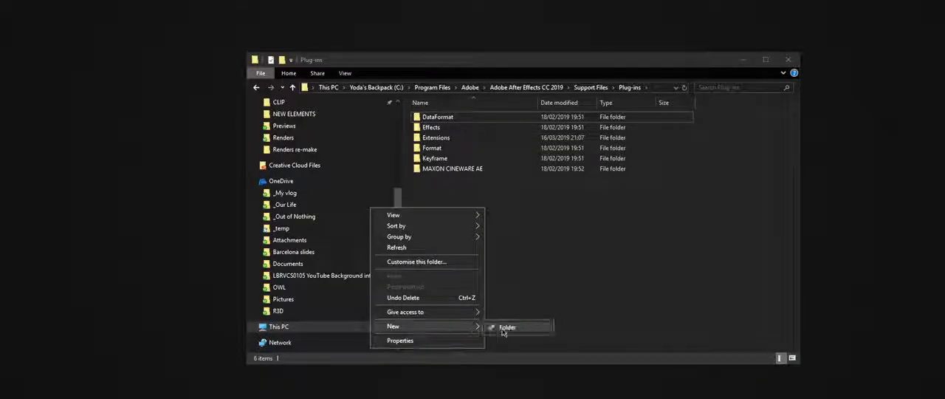
{"action": "left_click", "coordinate": [505, 327]}
{"action": "type", "text": "OpenColorIO"}
{"action": "key", "text": "Return"}
{"action": "left_click_drag", "start_coordinate": [134, 122], "coordinate": [447, 179]}
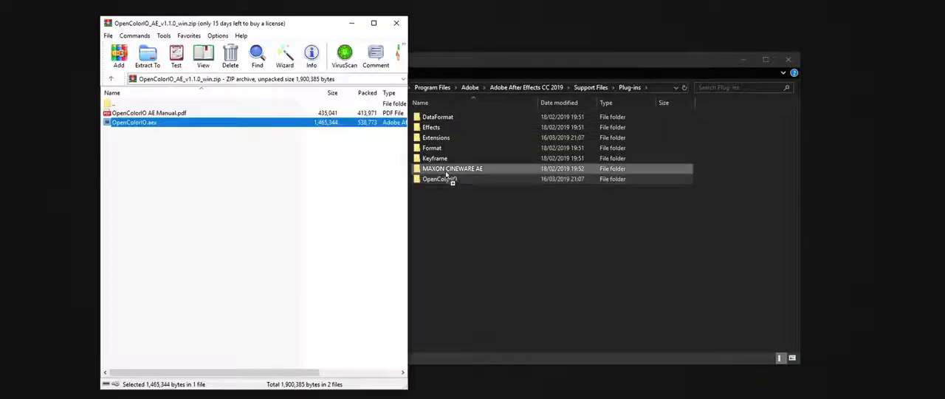
{"action": "left_click", "coordinate": [454, 140]}
{"action": "left_click", "coordinate": [397, 23]}
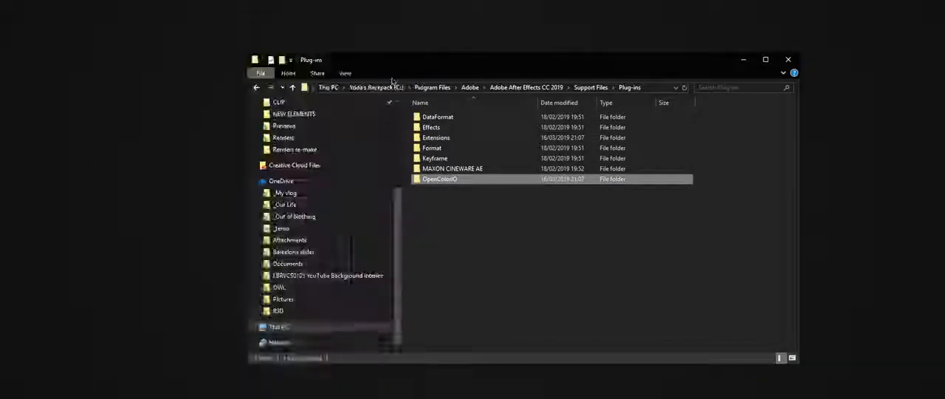
{"action": "left_click", "coordinate": [789, 59]}
- Launch After Effects and import FS7 slog 3 10bit.MXF from the Samples folder
{"action": "key", "text": "super"}
{"action": "key", "text": "Return"}
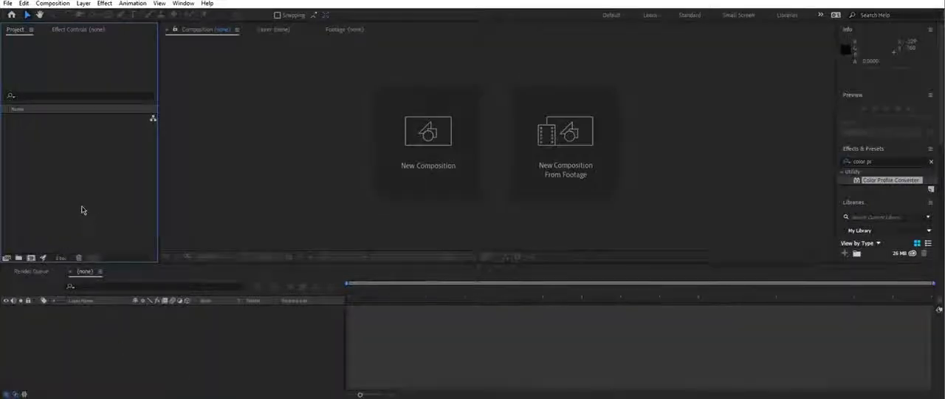
{"action": "double_click", "coordinate": [90, 205]}
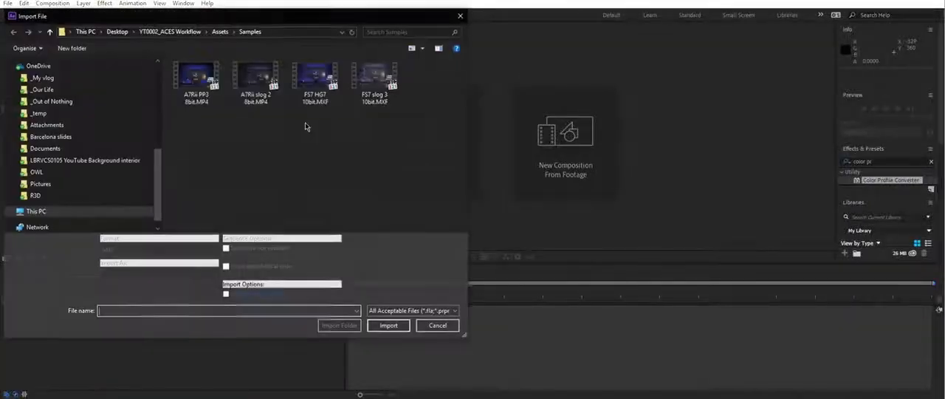
{"action": "double_click", "coordinate": [381, 83]}
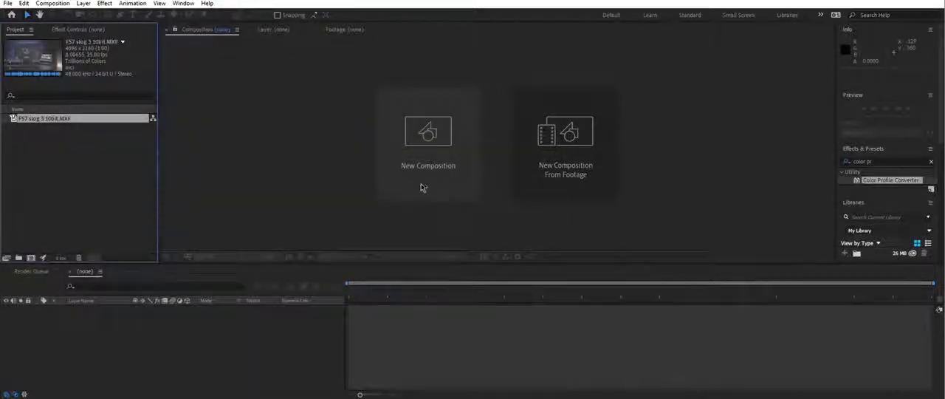
- Set the project color to 32 bits per channel (float) with the ACEScg ACES Working Space AMPAS S-2014-004, and linearize the working space
{"action": "left_click", "coordinate": [61, 258]}
{"action": "left_click", "coordinate": [379, 96]}
{"action": "left_click", "coordinate": [379, 128]}
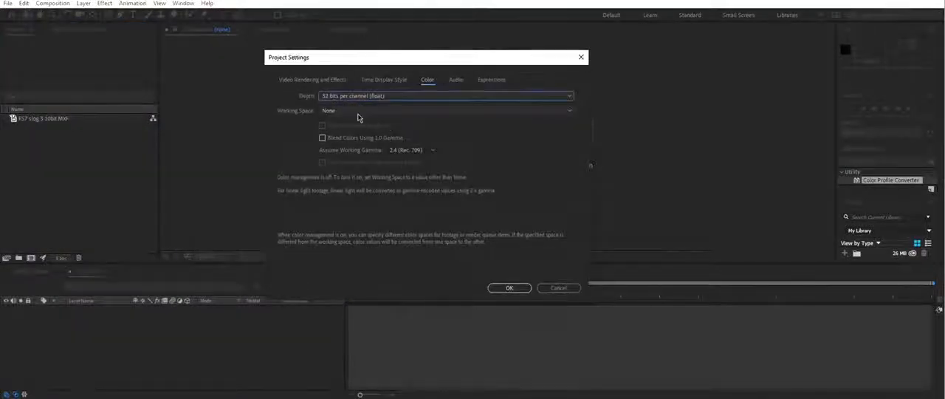
{"action": "left_click", "coordinate": [362, 112]}
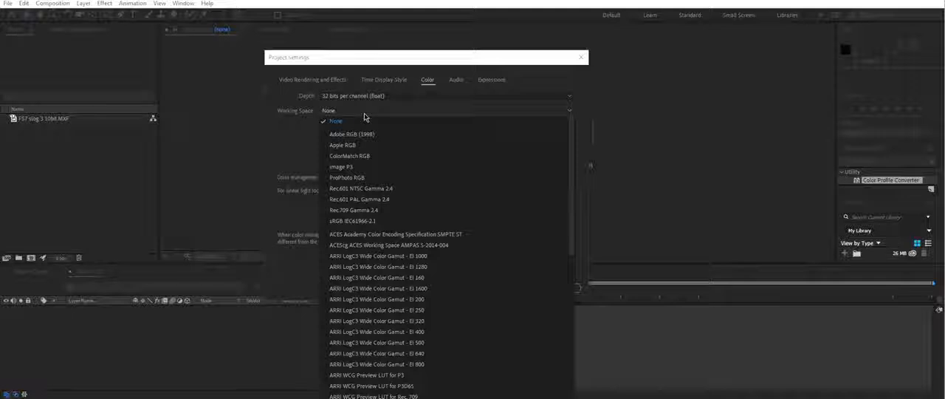
{"action": "left_click", "coordinate": [367, 245]}
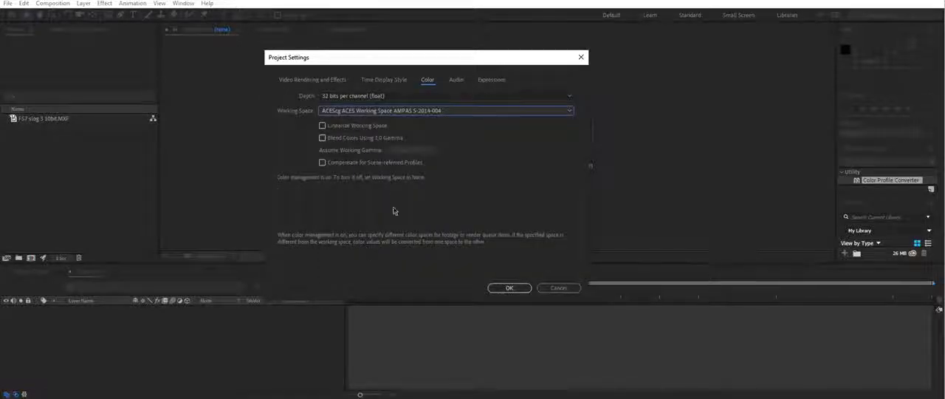
{"action": "left_click", "coordinate": [352, 127]}
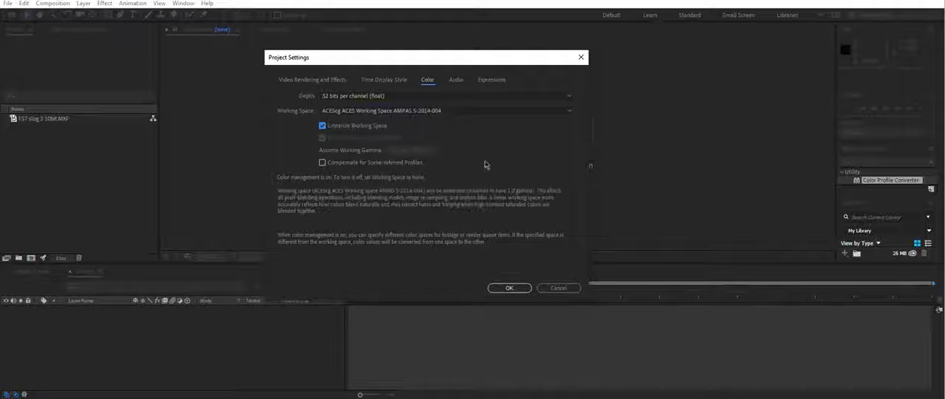
{"action": "left_click", "coordinate": [517, 288]}
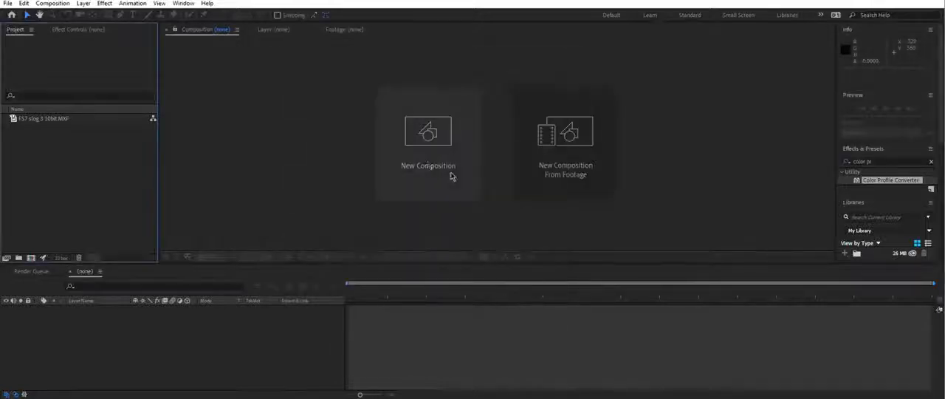
- Create a composition from the FS7 slog 3 10bit clip and check the clip's Color Management interpretation
{"action": "left_click_drag", "start_coordinate": [44, 119], "coordinate": [245, 193]}
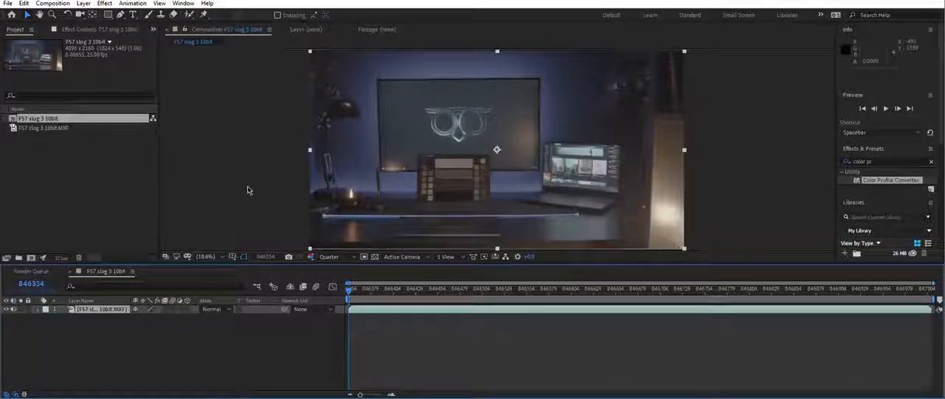
{"action": "right_click", "coordinate": [43, 128]}
{"action": "mouse_move", "coordinate": [174, 200]}
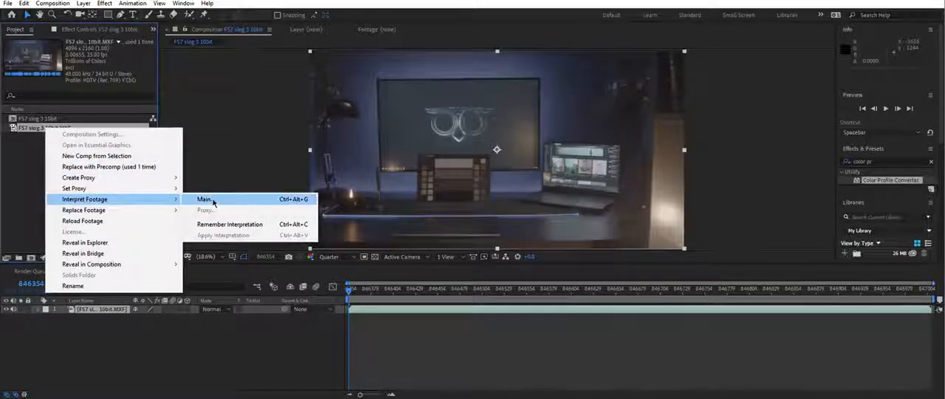
{"action": "left_click", "coordinate": [213, 201]}
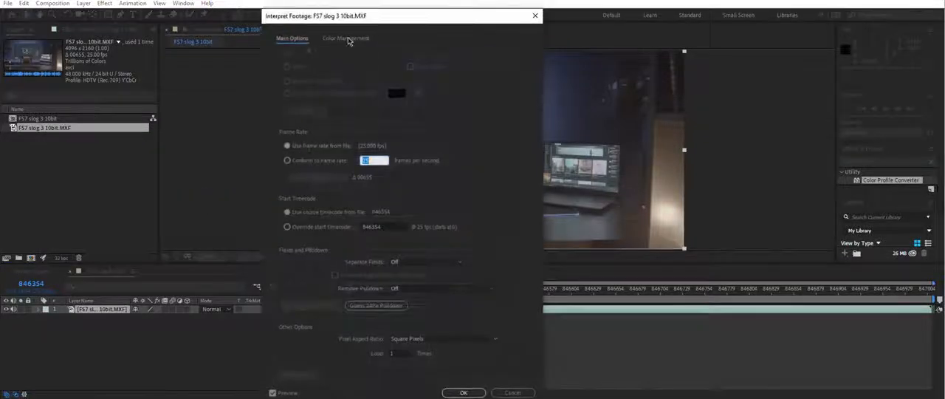
{"action": "left_click", "coordinate": [347, 38]}
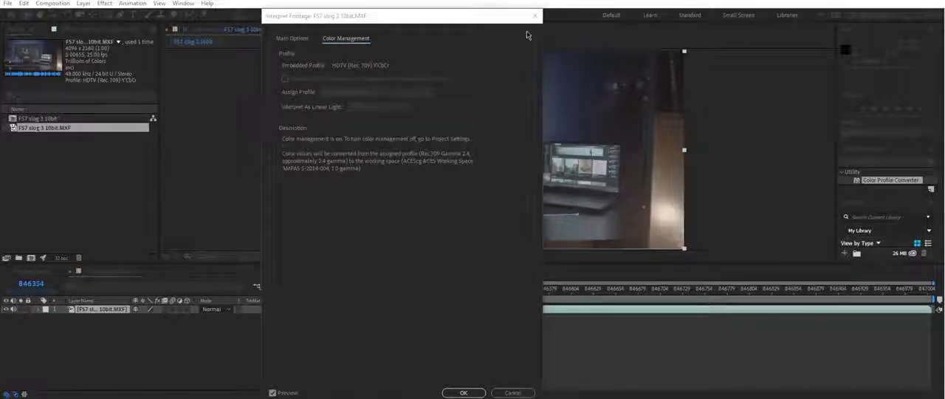
{"action": "left_click", "coordinate": [463, 392]}
- Pre-compose the FS7 slog 3 footage layer as Profile Converted, leaving all attributes in the current composition
{"action": "right_click", "coordinate": [97, 309]}
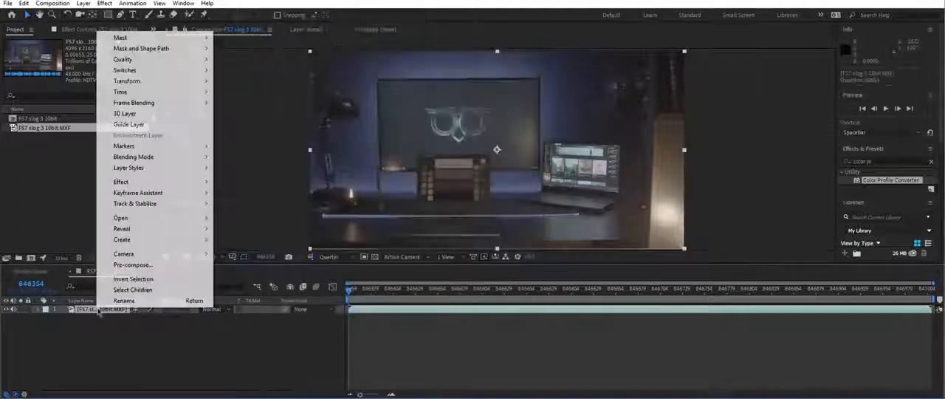
{"action": "left_click", "coordinate": [137, 264]}
{"action": "type", "text": "Profile "}
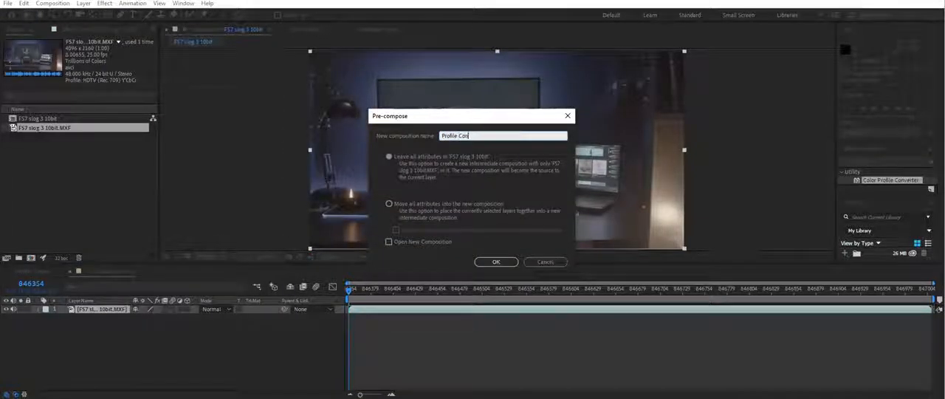
{"action": "type", "text": "Converted"}
{"action": "key", "text": "Return"}
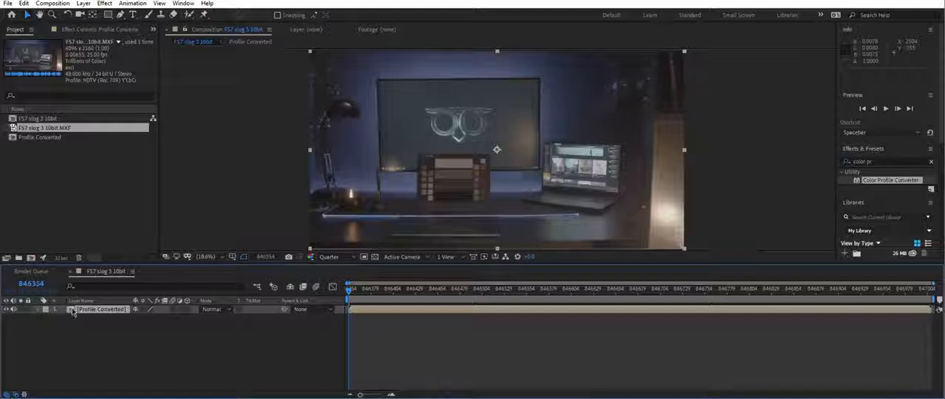
- Open the Profile Converted precomp and apply the Color Profile Converter effect to its footage layer
{"action": "double_click", "coordinate": [72, 310]}
{"action": "type", "text": "color"}
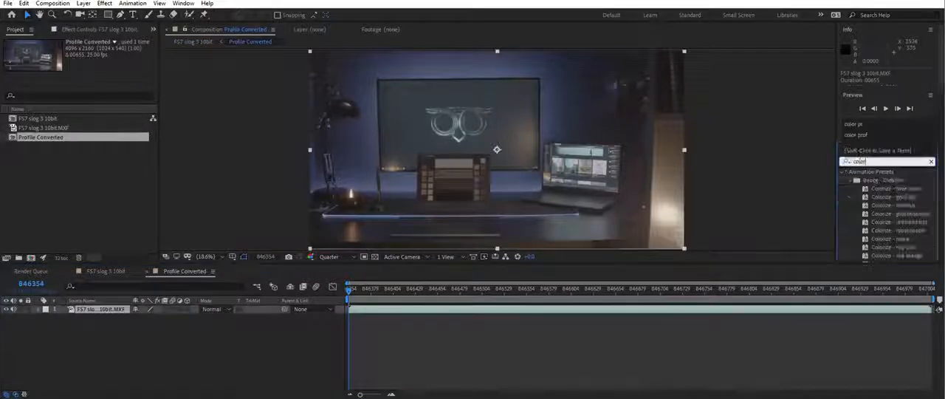
{"action": "type", "text": " profile"}
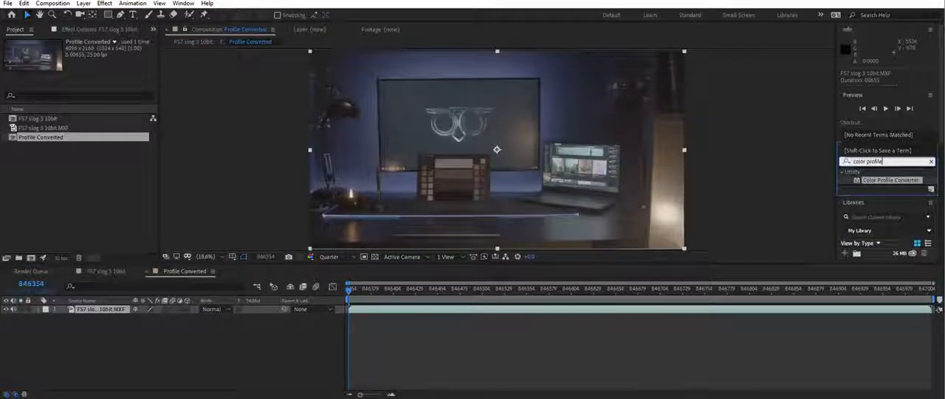
{"action": "left_click_drag", "start_coordinate": [876, 186], "coordinate": [131, 314]}
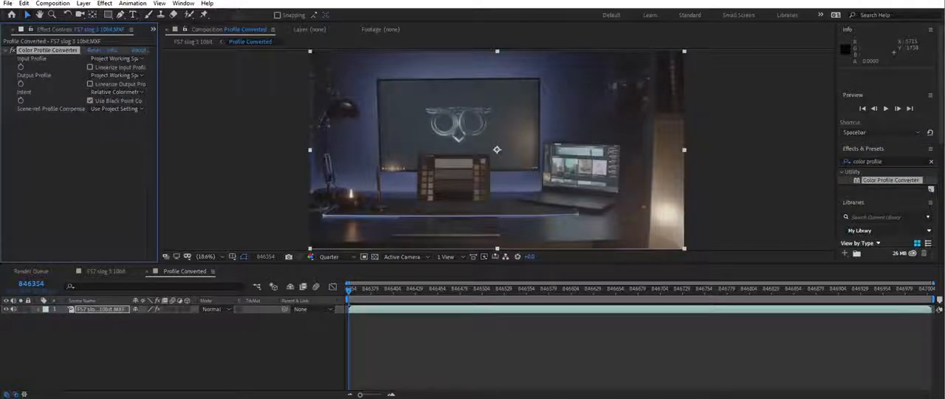
- Set the Color Profile Converter to the ACEScg input profile, linearized, with Rec.709 Gamma 2.4 as the output profile
{"action": "left_click", "coordinate": [114, 58]}
{"action": "scroll", "coordinate": [190, 354], "scroll_direction": "down", "scroll_amount": 5}
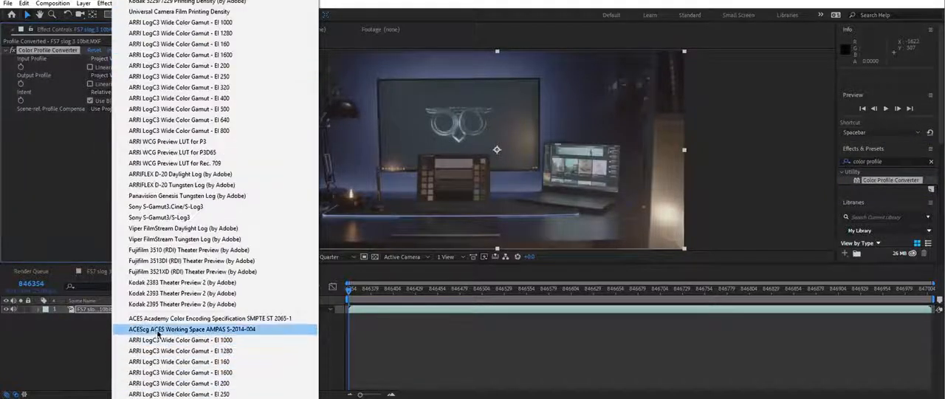
{"action": "left_click", "coordinate": [165, 331]}
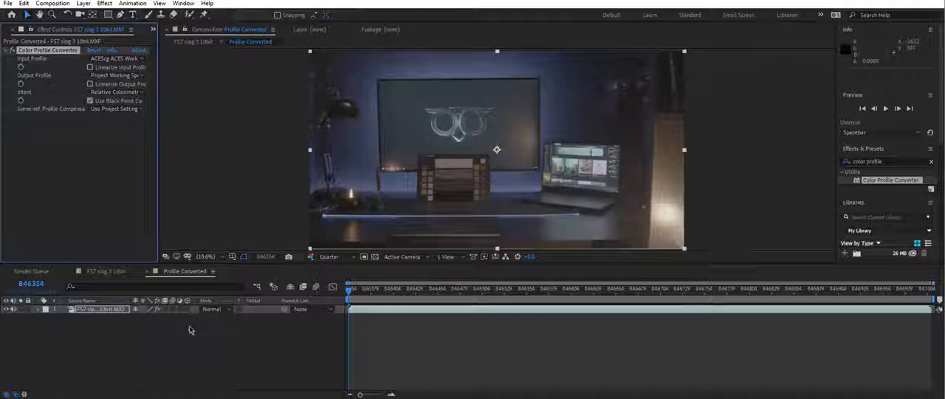
{"action": "left_click_drag", "start_coordinate": [159, 97], "coordinate": [209, 97]}
{"action": "left_click", "coordinate": [16, 30]}
{"action": "left_click", "coordinate": [38, 128]}
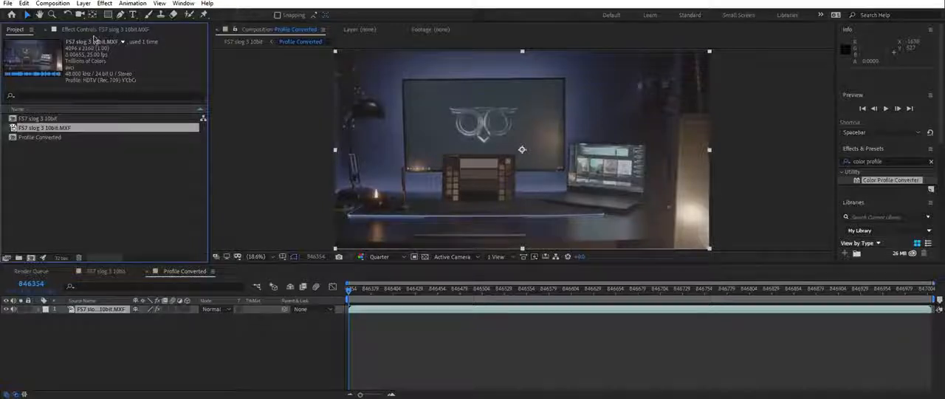
{"action": "left_click", "coordinate": [92, 31]}
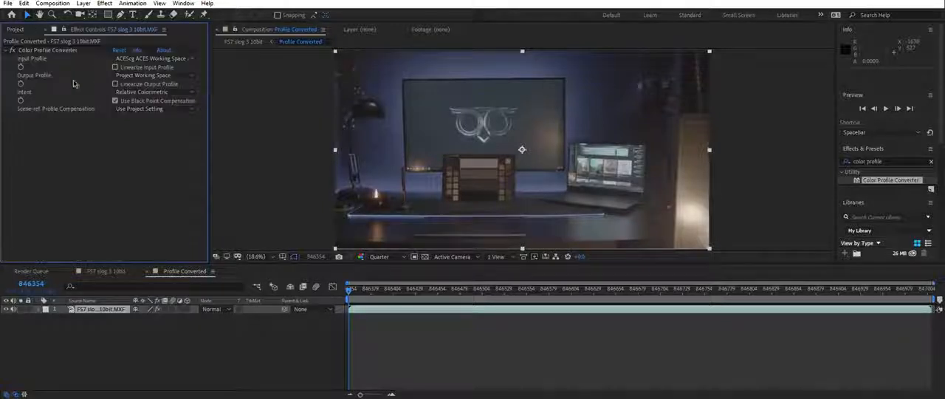
{"action": "left_click", "coordinate": [178, 77]}
{"action": "left_click", "coordinate": [310, 63]}
{"action": "left_click", "coordinate": [115, 67]}
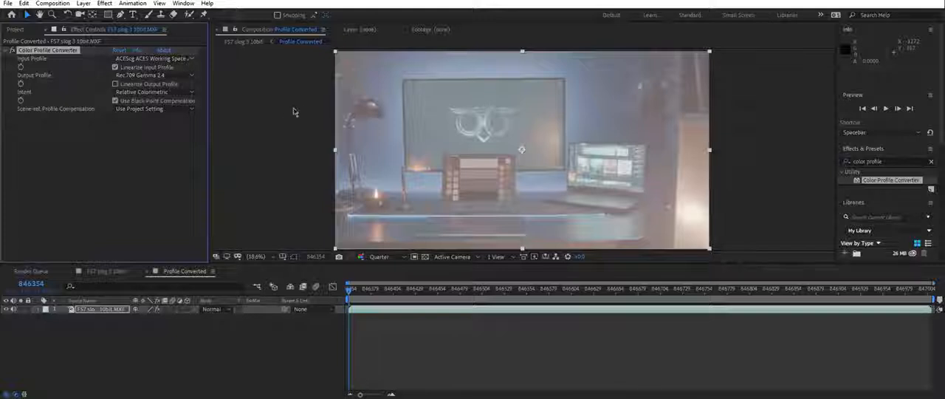
- Return to the FS7 slog 3 10bit composition, compare it with and without Use Display Color Management, and leave the option off
{"action": "key", "text": "alt+Tab"}
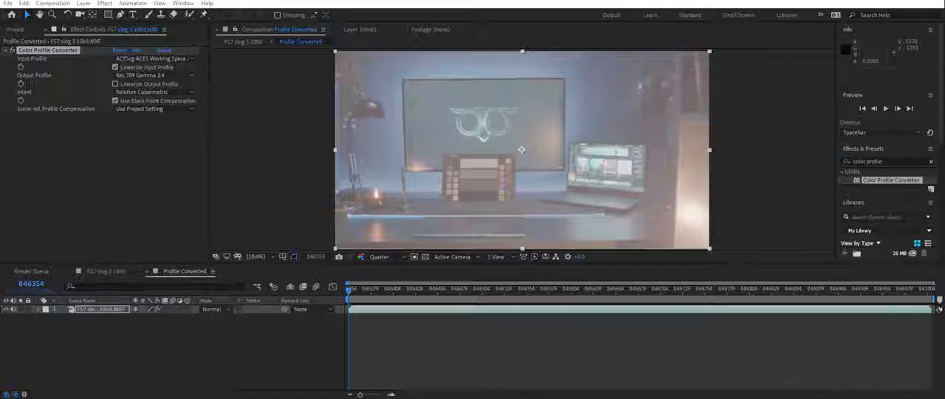
{"action": "left_click", "coordinate": [113, 272]}
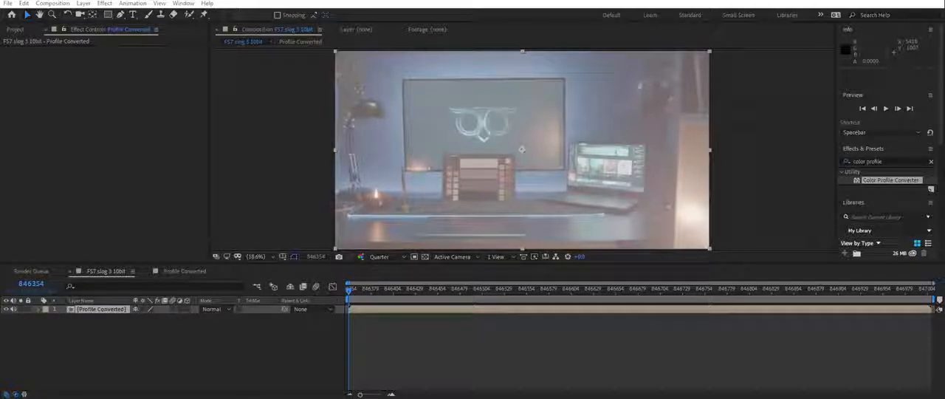
{"action": "left_click", "coordinate": [159, 3]}
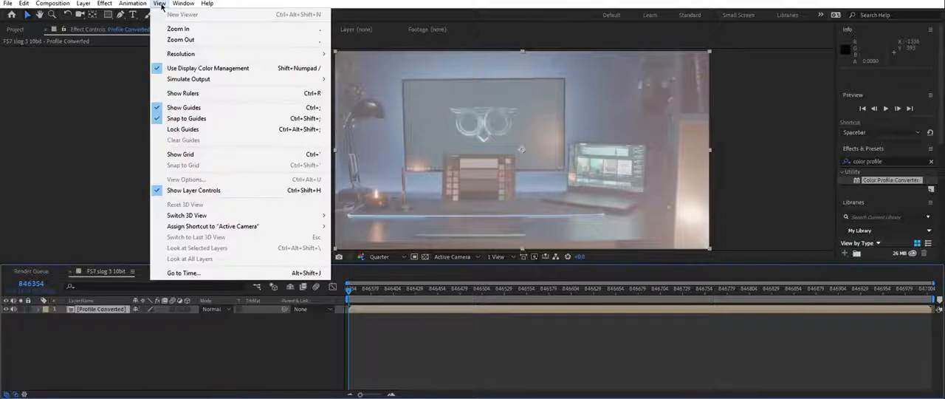
{"action": "left_click", "coordinate": [181, 68]}
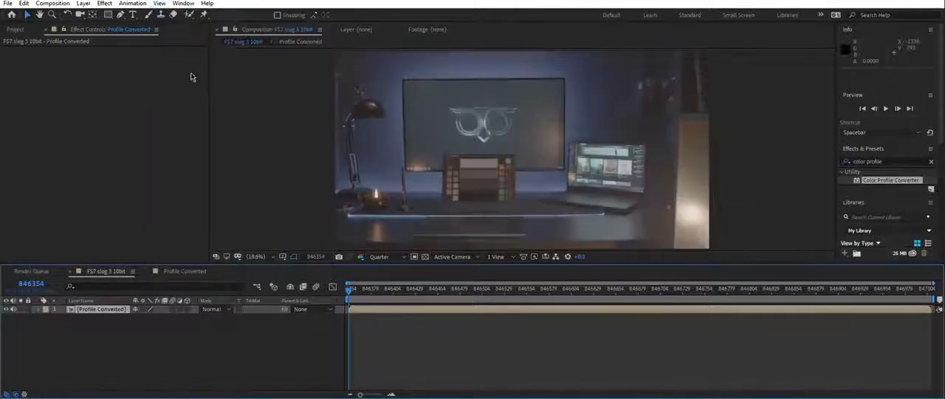
{"action": "left_click", "coordinate": [159, 4]}
{"action": "left_click", "coordinate": [181, 68]}
{"action": "left_click", "coordinate": [160, 4]}
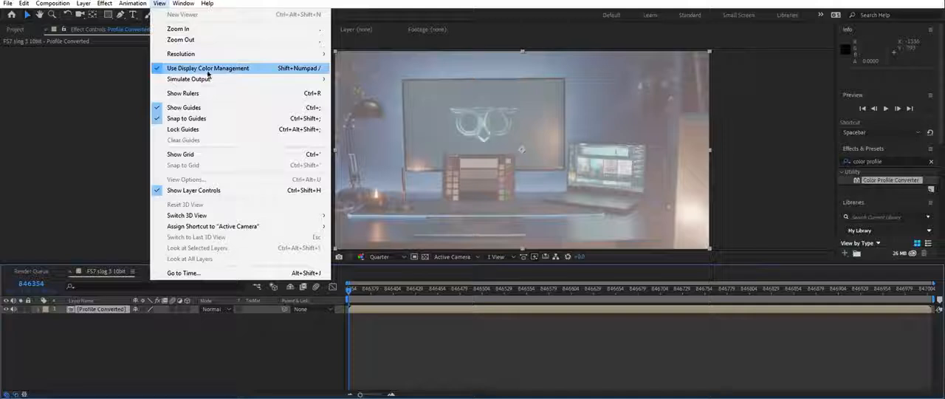
{"action": "left_click", "coordinate": [209, 69]}
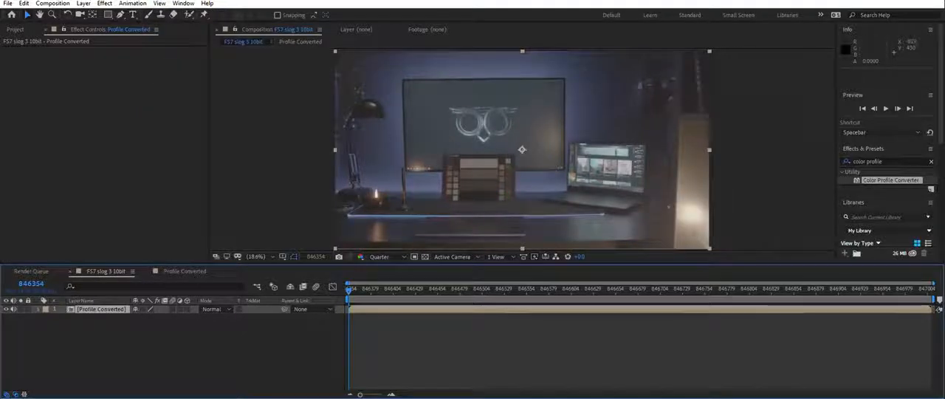
- Apply the OpenColorIO effect to the Profile Converted layer and load the aces_1.0.3 configuration
{"action": "left_click", "coordinate": [107, 4]}
{"action": "mouse_move", "coordinate": [125, 278]}
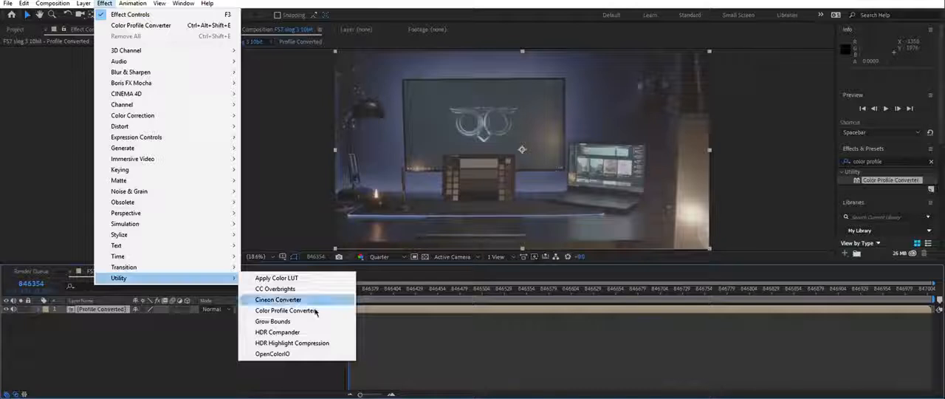
{"action": "left_click", "coordinate": [279, 354]}
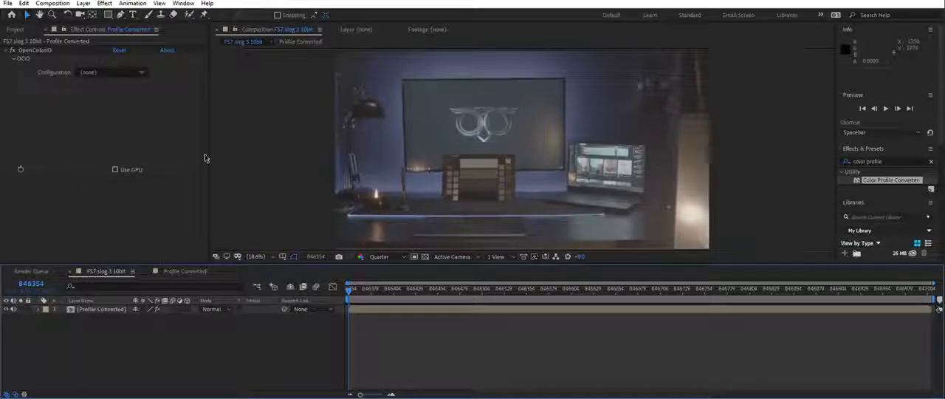
{"action": "left_click", "coordinate": [140, 73]}
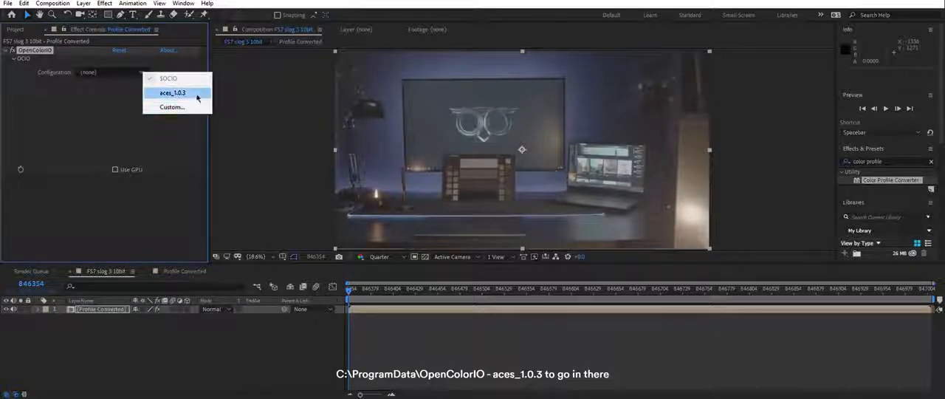
{"action": "left_click", "coordinate": [172, 93]}
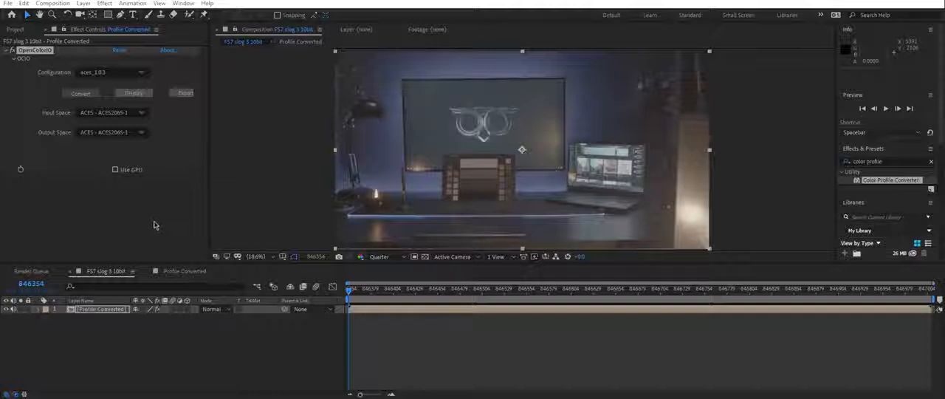
- Set the OpenColorIO conversion's input space to Sony S-Log3 - S-Gamut3.Cine and its output space to ACEScg
{"action": "left_click", "coordinate": [138, 113]}
{"action": "mouse_move", "coordinate": [165, 168]}
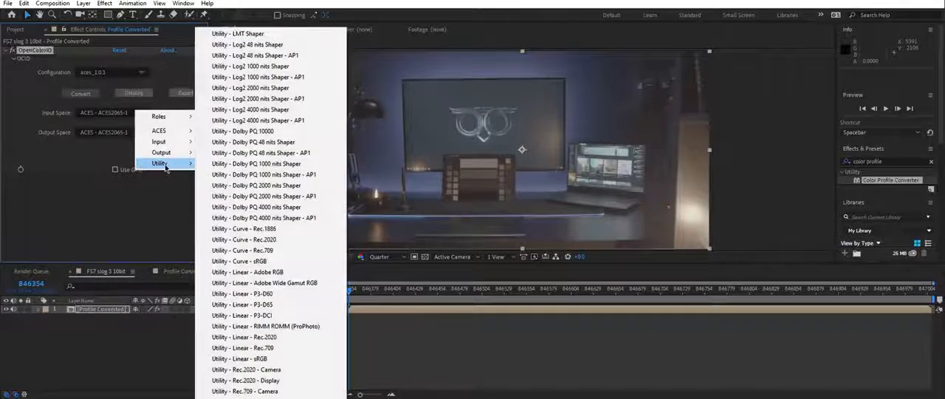
{"action": "mouse_move", "coordinate": [182, 142]}
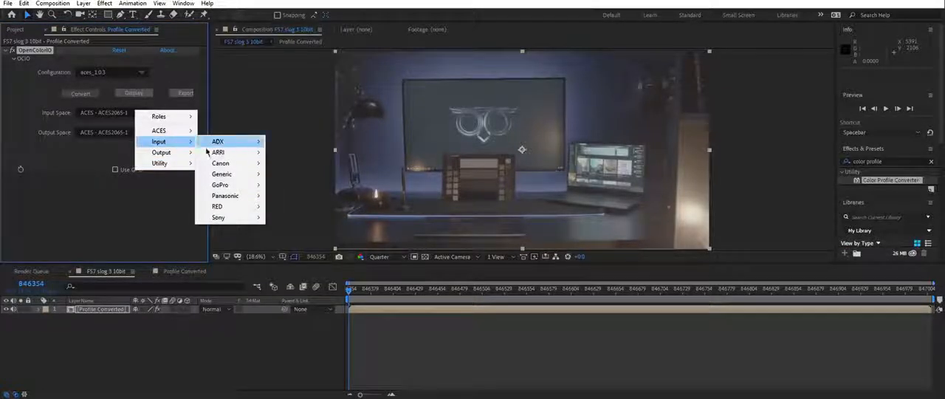
{"action": "mouse_move", "coordinate": [231, 218]}
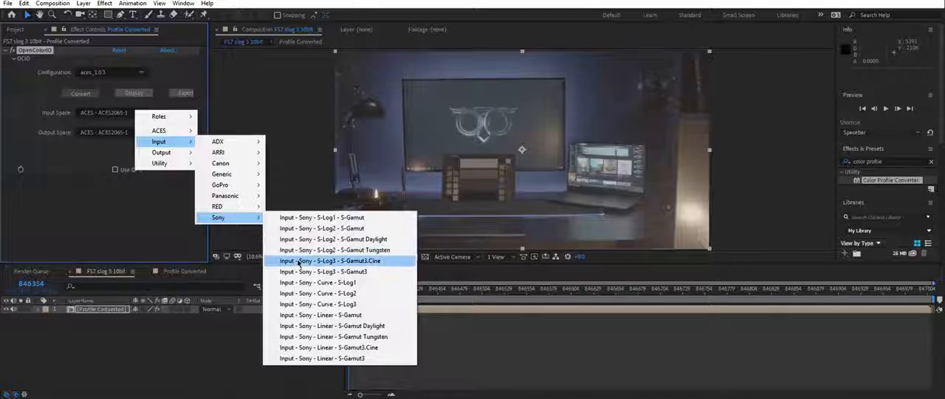
{"action": "left_click", "coordinate": [299, 260]}
{"action": "left_click", "coordinate": [118, 132]}
{"action": "mouse_move", "coordinate": [201, 154]}
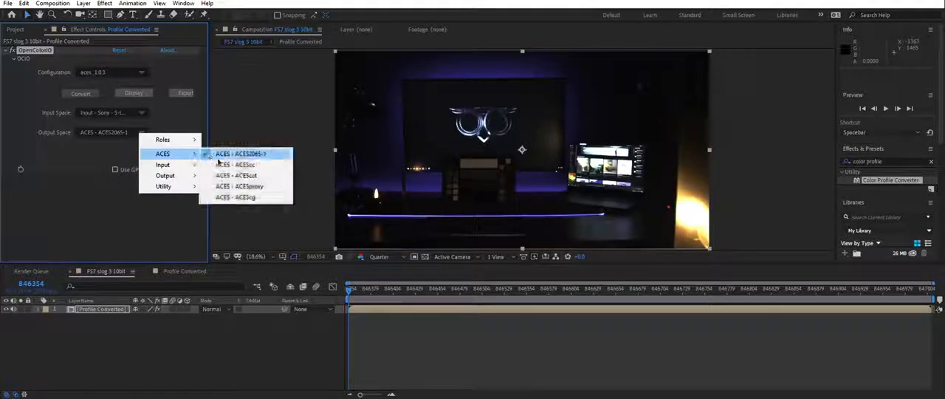
{"action": "left_click", "coordinate": [229, 198]}
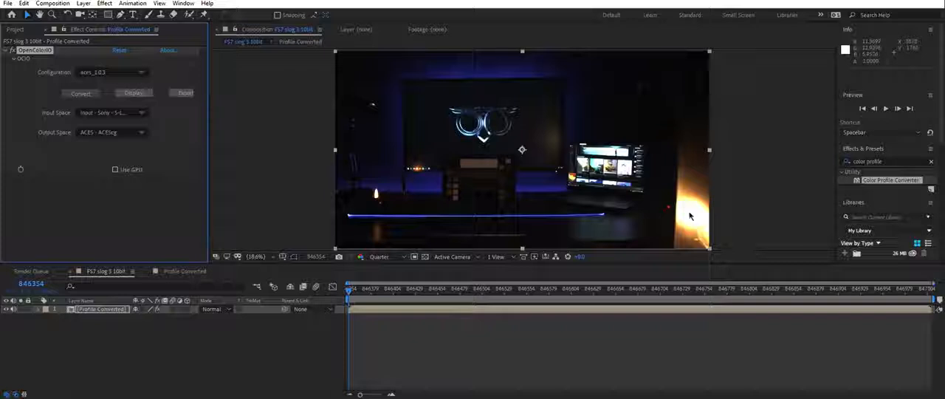
- Add an adjustment layer above Profile Converted and name it ACES to Output
{"action": "left_click", "coordinate": [83, 3]}
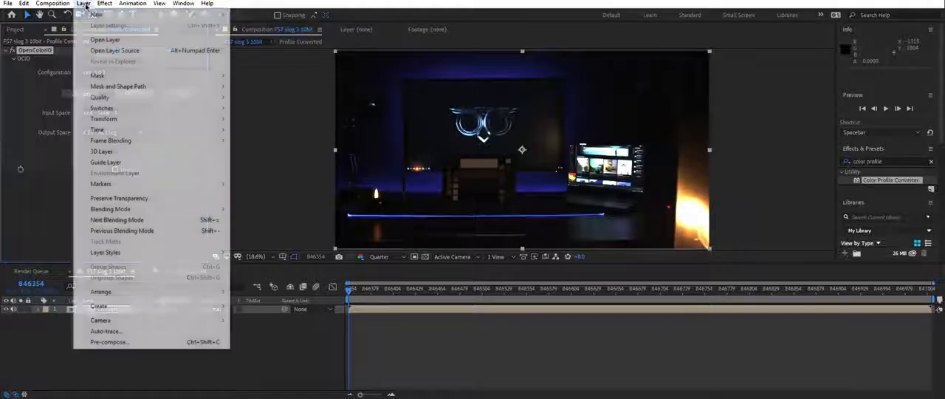
{"action": "mouse_move", "coordinate": [106, 18]}
{"action": "left_click", "coordinate": [279, 80]}
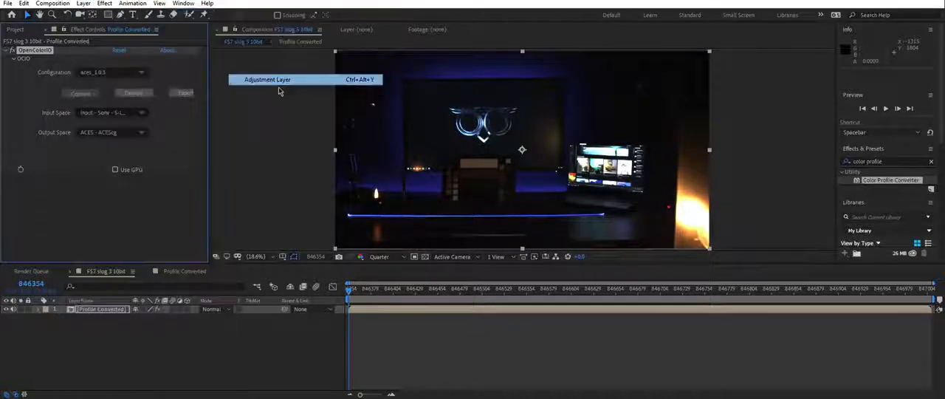
{"action": "key", "text": "Return"}
{"action": "type", "text": "ACES te"}
{"action": "type", "text": " Output"}
{"action": "key", "text": "Return"}
- Apply the OpenColorIO effect to the ACES to Output layer with the aces_1.0.3 configuration
{"action": "left_click", "coordinate": [104, 3]}
{"action": "mouse_move", "coordinate": [126, 331]}
{"action": "left_click", "coordinate": [276, 355]}
{"action": "left_click", "coordinate": [140, 72]}
{"action": "left_click", "coordinate": [156, 95]}
- Set the ACES to Output layer's conversion from ACES - ACEScg to Output - Rec.709
{"action": "left_click", "coordinate": [140, 112]}
{"action": "mouse_move", "coordinate": [169, 133]}
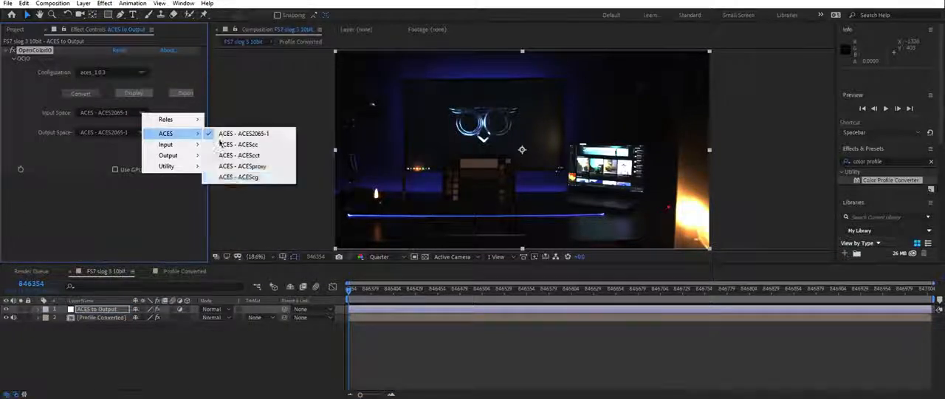
{"action": "left_click", "coordinate": [238, 177]}
{"action": "left_click", "coordinate": [139, 134]}
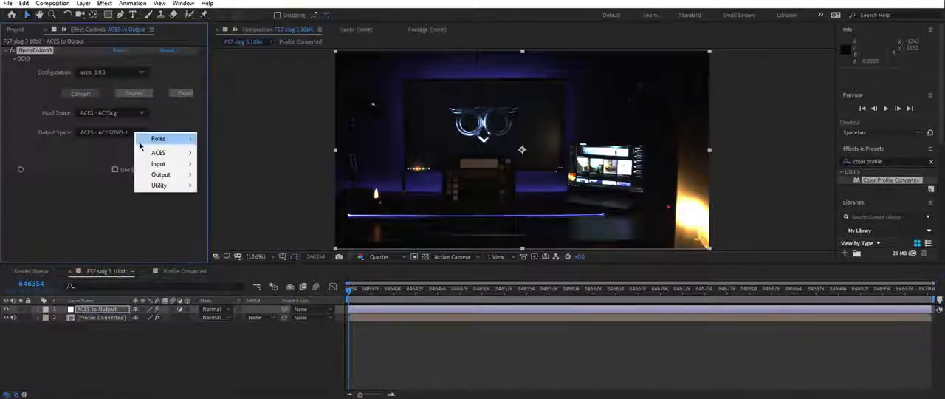
{"action": "mouse_move", "coordinate": [171, 176]}
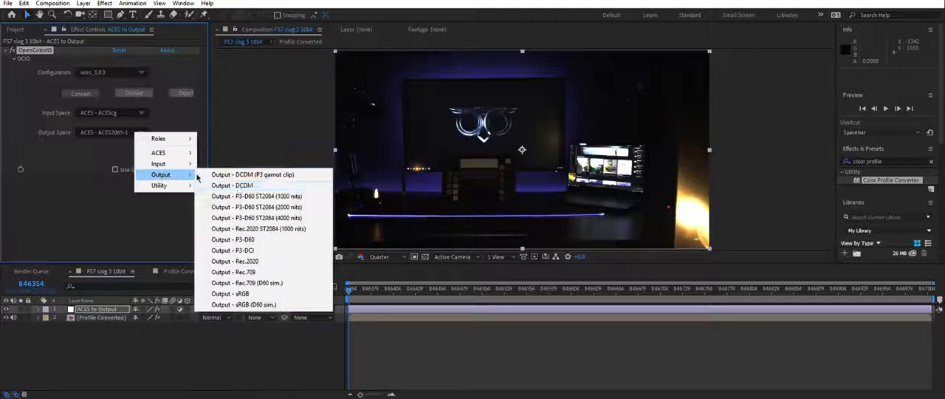
{"action": "left_click", "coordinate": [238, 273]}
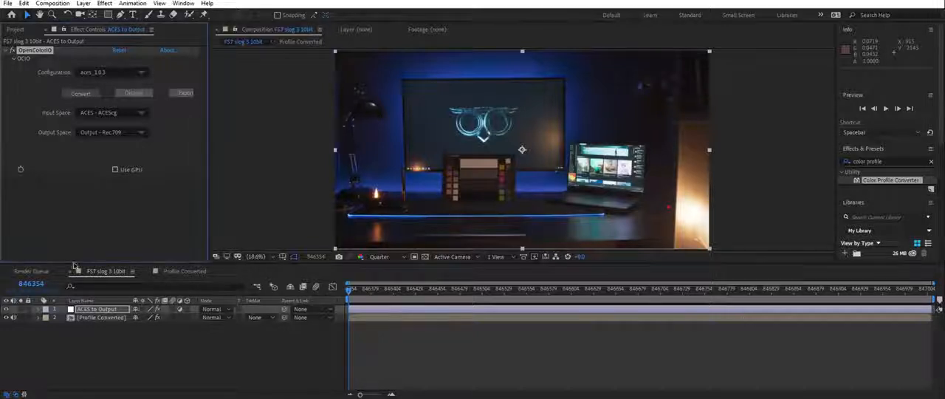
- Compare the image with and without the colour conversions by toggling the ACES to Output layer and its effect
{"action": "left_click", "coordinate": [7, 308]}
{"action": "left_click", "coordinate": [7, 309]}
{"action": "left_click", "coordinate": [157, 309]}
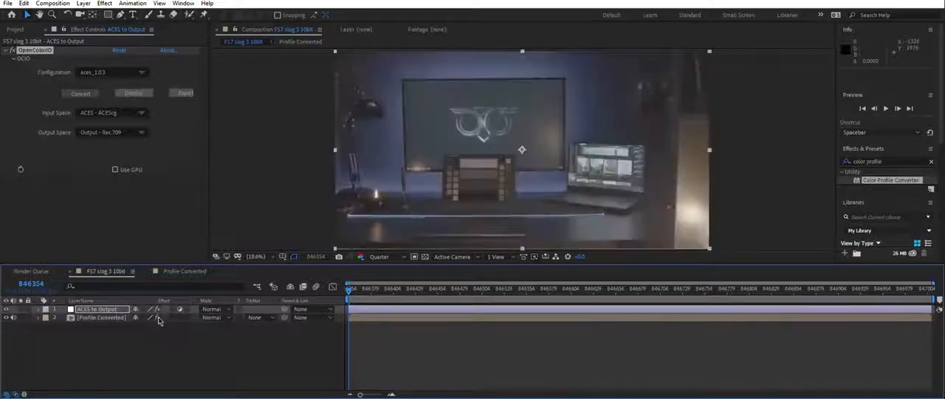
{"action": "left_click", "coordinate": [157, 310]}
- Add another adjustment layer, place it between ACES to Output and Profile Converted, and name it COLORS
{"action": "left_click", "coordinate": [84, 3]}
{"action": "mouse_move", "coordinate": [100, 14]}
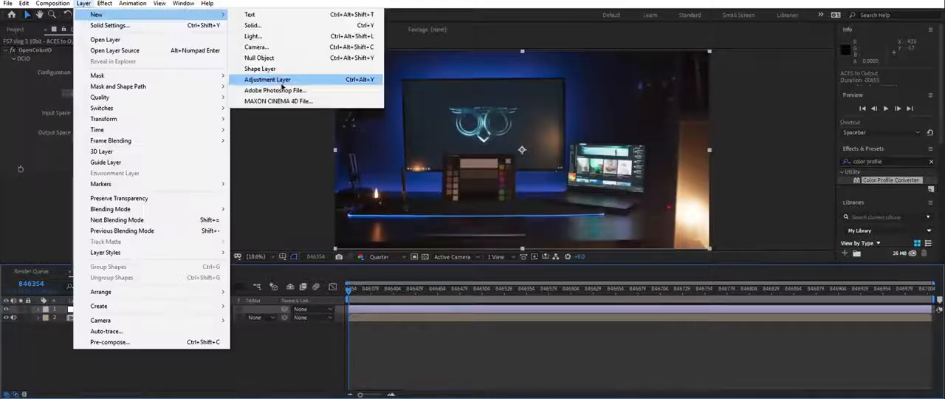
{"action": "left_click", "coordinate": [273, 80]}
{"action": "left_click_drag", "start_coordinate": [109, 309], "coordinate": [110, 322]}
{"action": "right_click", "coordinate": [106, 319]}
{"action": "left_click", "coordinate": [122, 316]}
{"action": "type", "text": "COLORS"}
{"action": "key", "text": "Return"}
- Apply the Exposure effect to the COLORS layer and show the Lumetri Scopes beside the composition
{"action": "left_click", "coordinate": [104, 3]}
{"action": "mouse_move", "coordinate": [133, 116]}
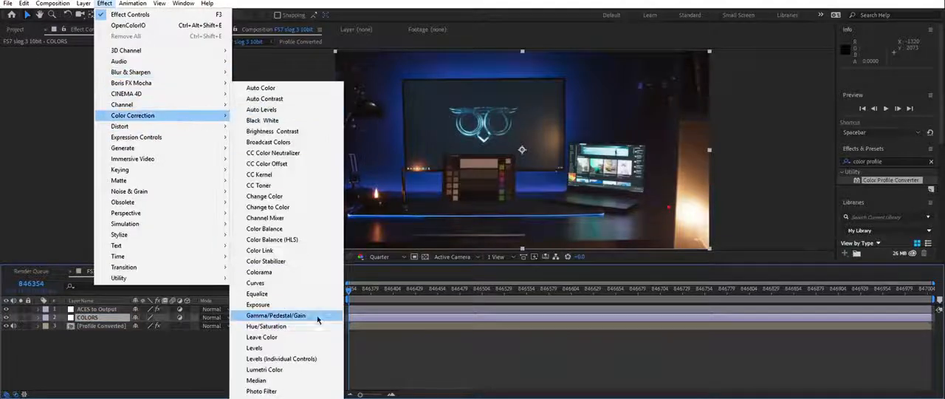
{"action": "left_click", "coordinate": [317, 300]}
{"action": "left_click", "coordinate": [183, 3]}
{"action": "left_click", "coordinate": [235, 155]}
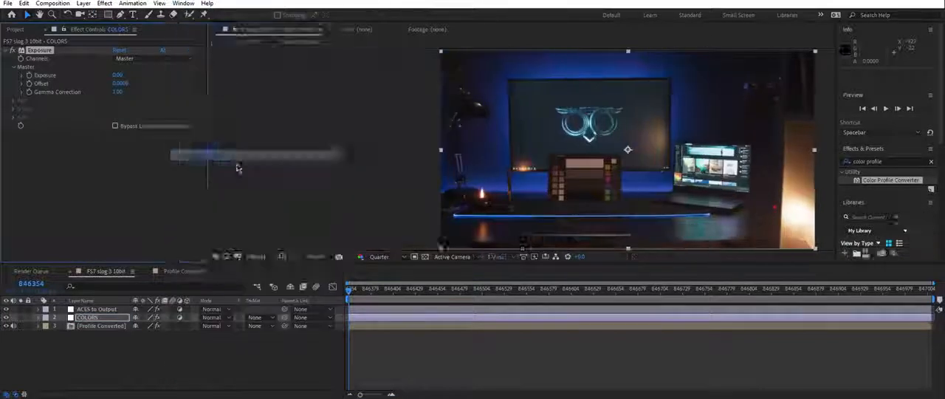
- Turn off the conversion effects, try an Exposure effect adjustment on the unconverted log image, and undo it
{"action": "left_click", "coordinate": [158, 311]}
{"action": "left_click", "coordinate": [158, 311]}
{"action": "left_click_drag", "start_coordinate": [105, 85], "coordinate": [105, 87]}
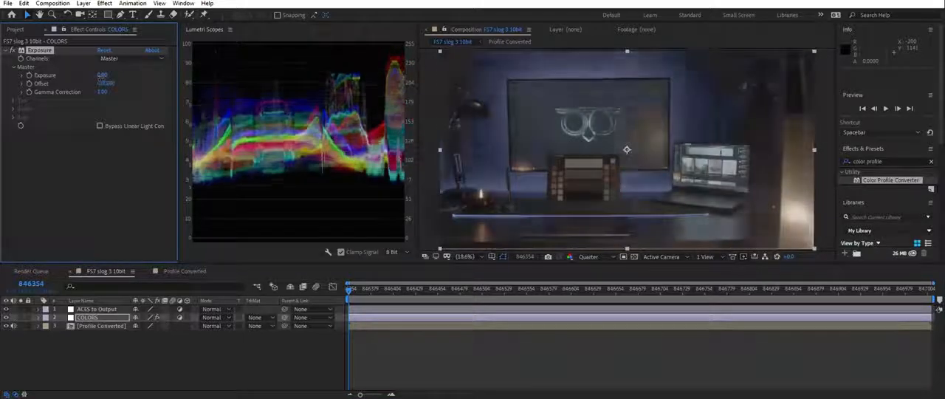
{"action": "key", "text": "ctrl+z"}
- Turn both conversion effects back on, test the Exposure effect on the COLORS layer, and reset the offset to 0
{"action": "left_click", "coordinate": [157, 309]}
{"action": "left_click", "coordinate": [158, 325]}
{"action": "left_click_drag", "start_coordinate": [106, 84], "coordinate": [61, 75]}
{"action": "left_click", "coordinate": [106, 84]}
{"action": "type", "text": "0"}
{"action": "key", "text": "Return"}
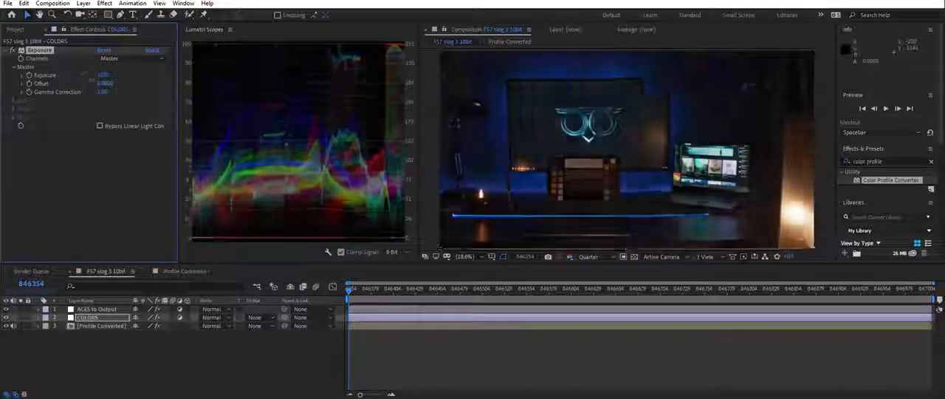
- Test the COLORS layer's exposure with the ACES conversion effects switched off and back on
{"action": "left_click", "coordinate": [157, 325]}
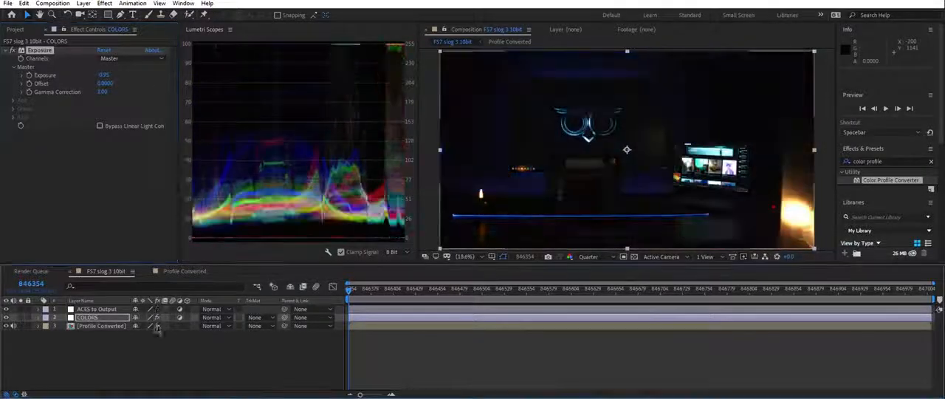
{"action": "left_click", "coordinate": [157, 310]}
{"action": "left_click_drag", "start_coordinate": [104, 76], "coordinate": [172, 318]}
{"action": "left_click", "coordinate": [158, 325]}
{"action": "left_click", "coordinate": [157, 310]}
{"action": "left_click_drag", "start_coordinate": [105, 75], "coordinate": [95, 89]}
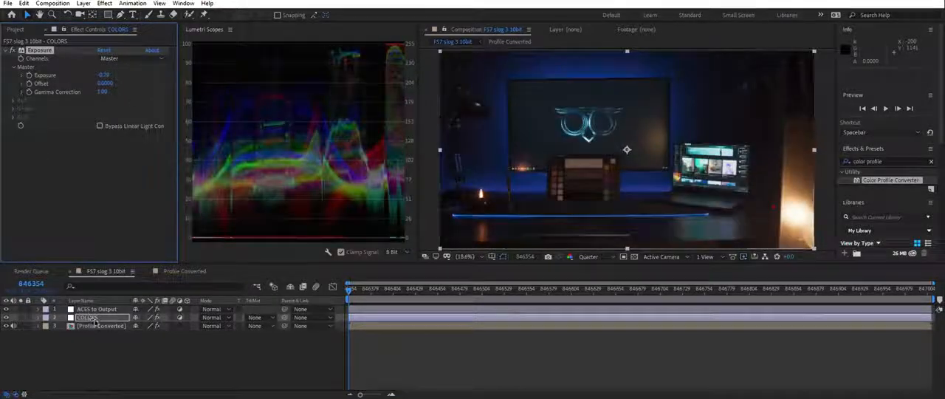
- Move the COLORS layer above ACES to Output and test its exposure on the converted image
{"action": "left_click_drag", "start_coordinate": [86, 317], "coordinate": [88, 306]}
{"action": "left_click_drag", "start_coordinate": [106, 76], "coordinate": [104, 68]}
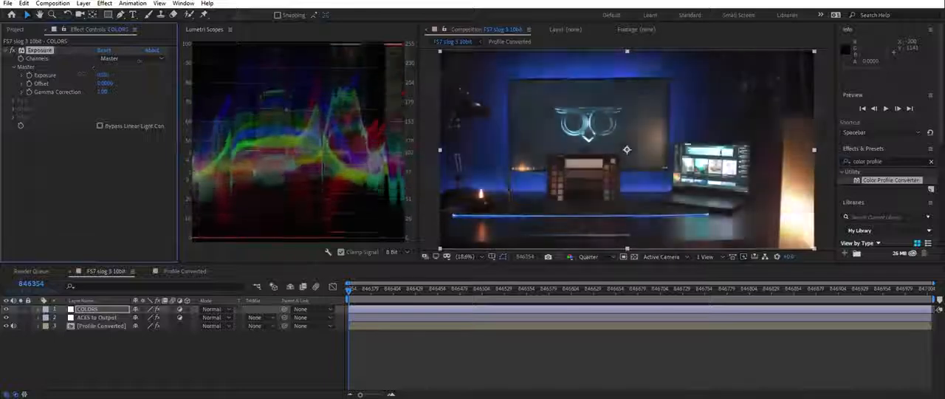